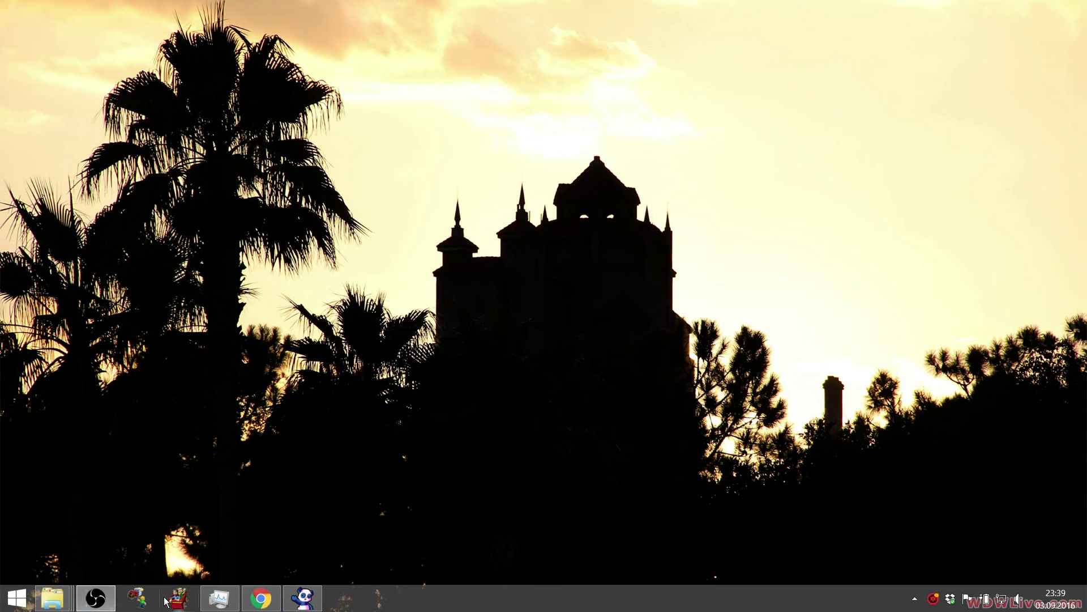
Show the green edition folder with its rock texture files, and put the window away.
mouse_move(44, 604)
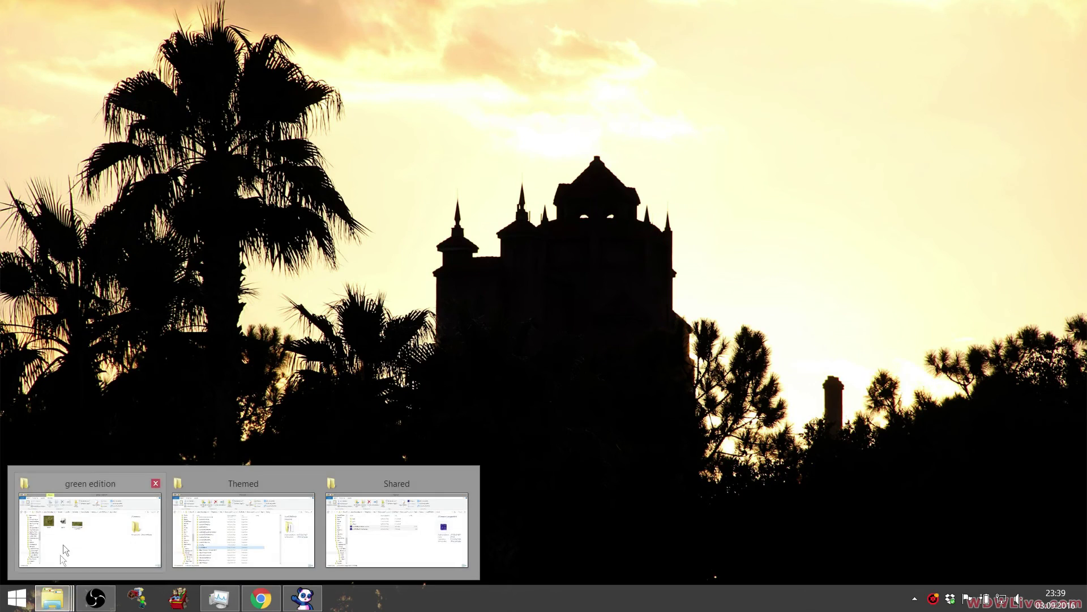
click(67, 528)
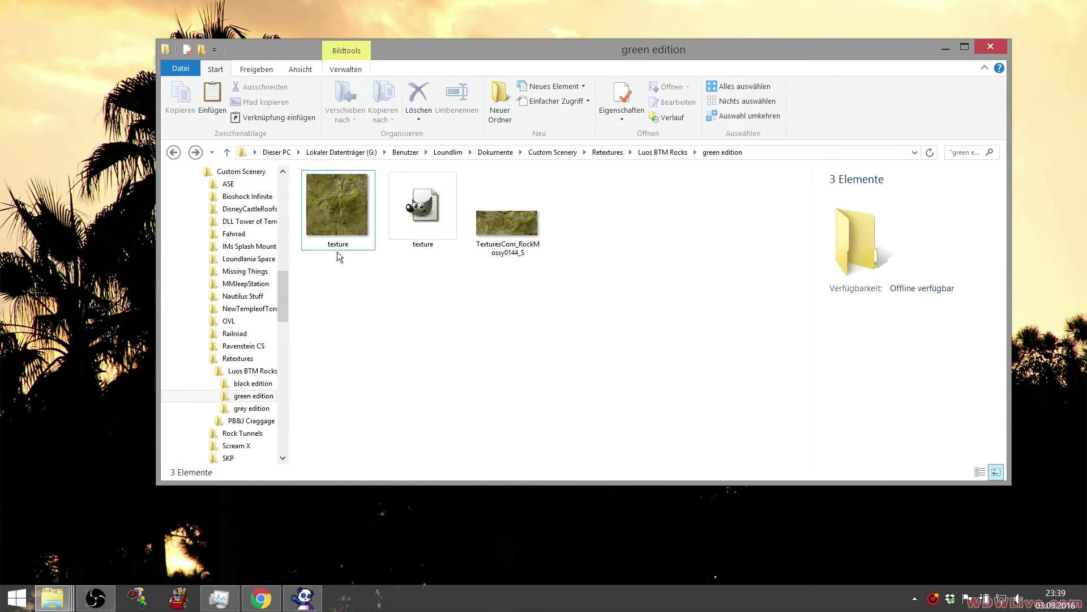
click(947, 48)
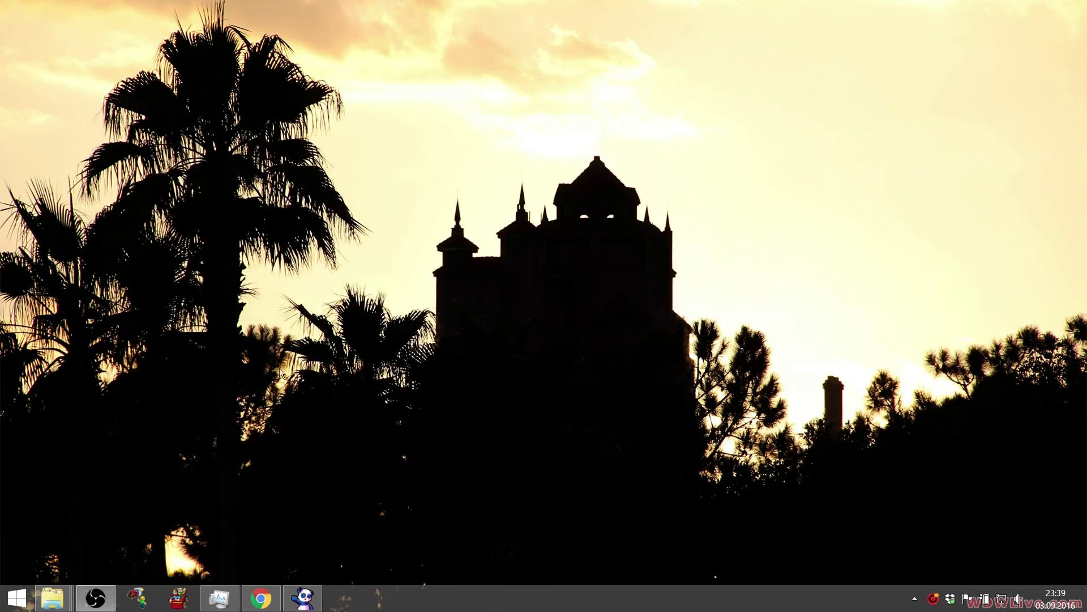
View the Shared folder of LuosBTMRocks in RollerCoaster Tycoon 3's Style\Themed folder, and put the window away.
mouse_move(52, 596)
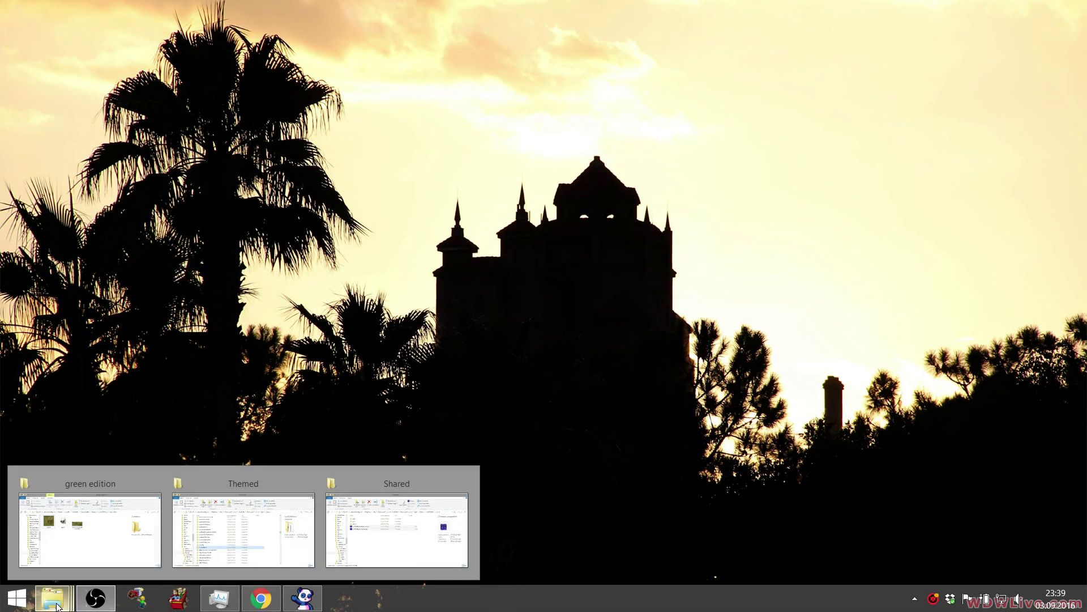
click(244, 541)
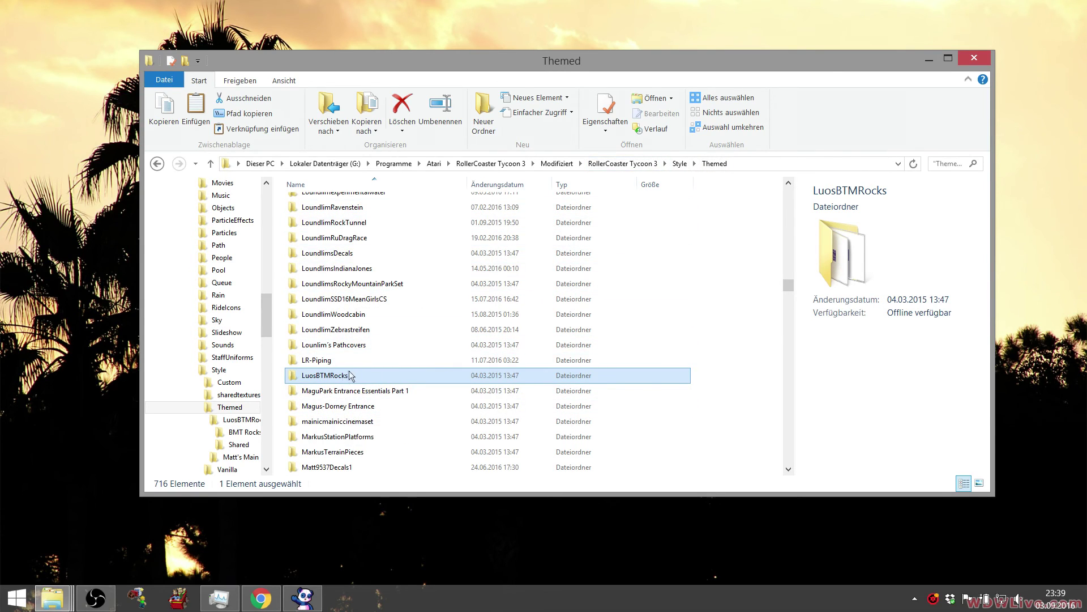
mouse_move(338, 381)
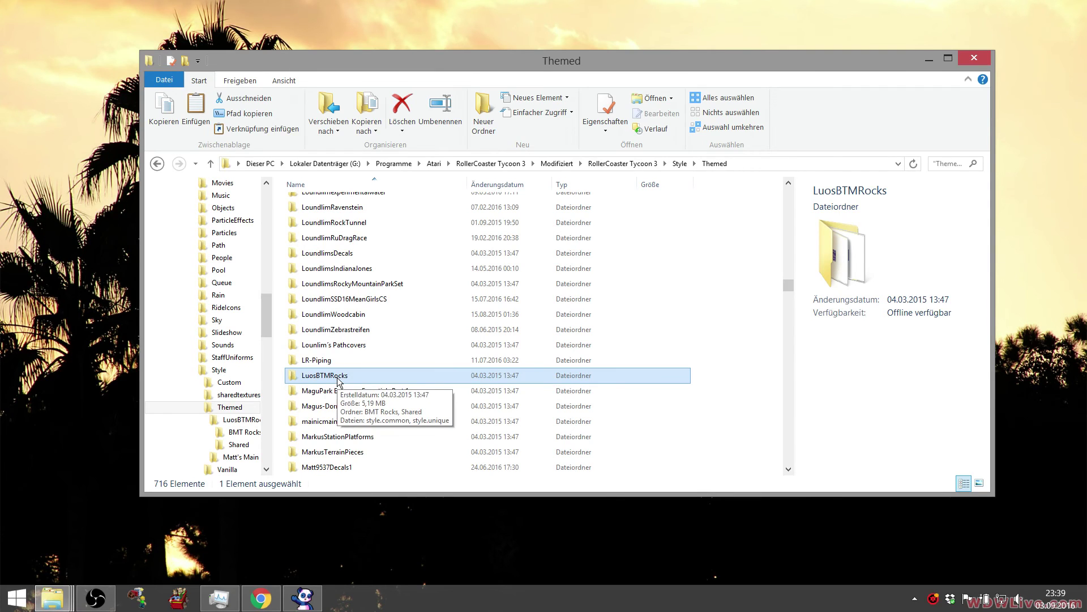
double_click(318, 376)
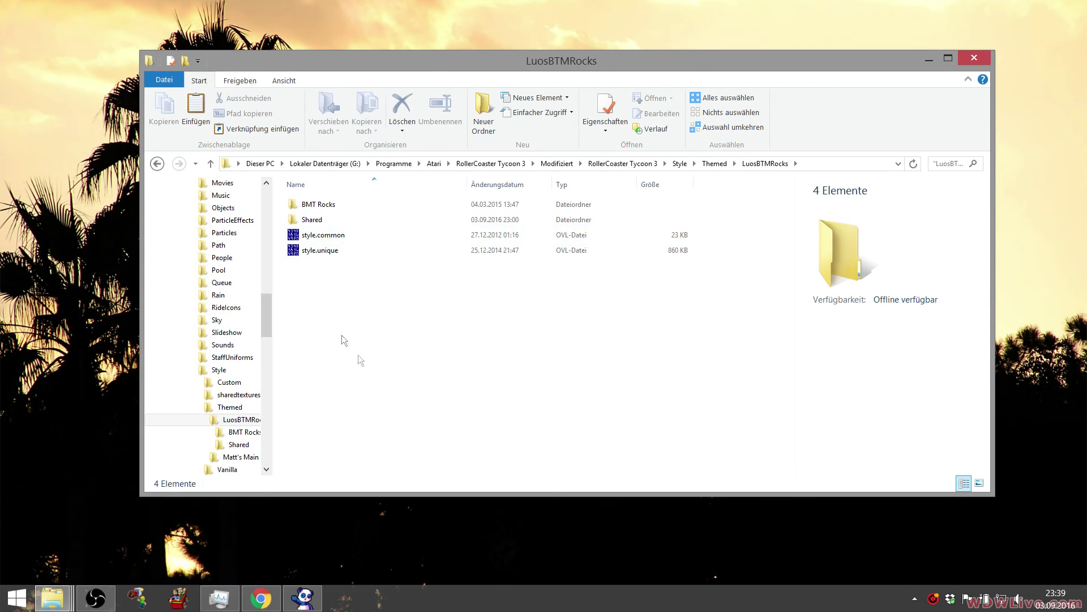
double_click(305, 224)
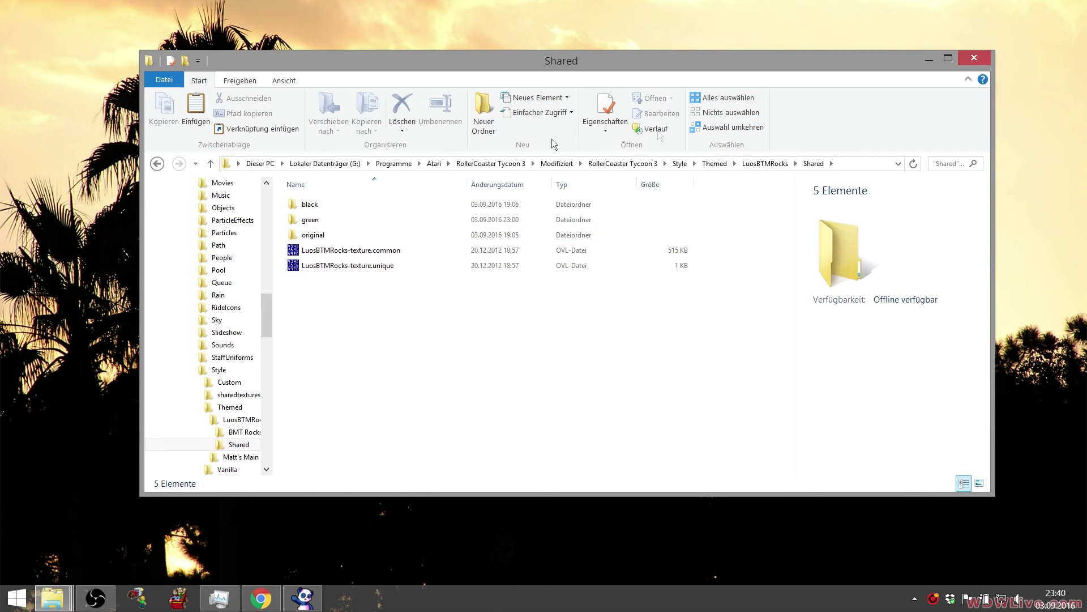
click(936, 62)
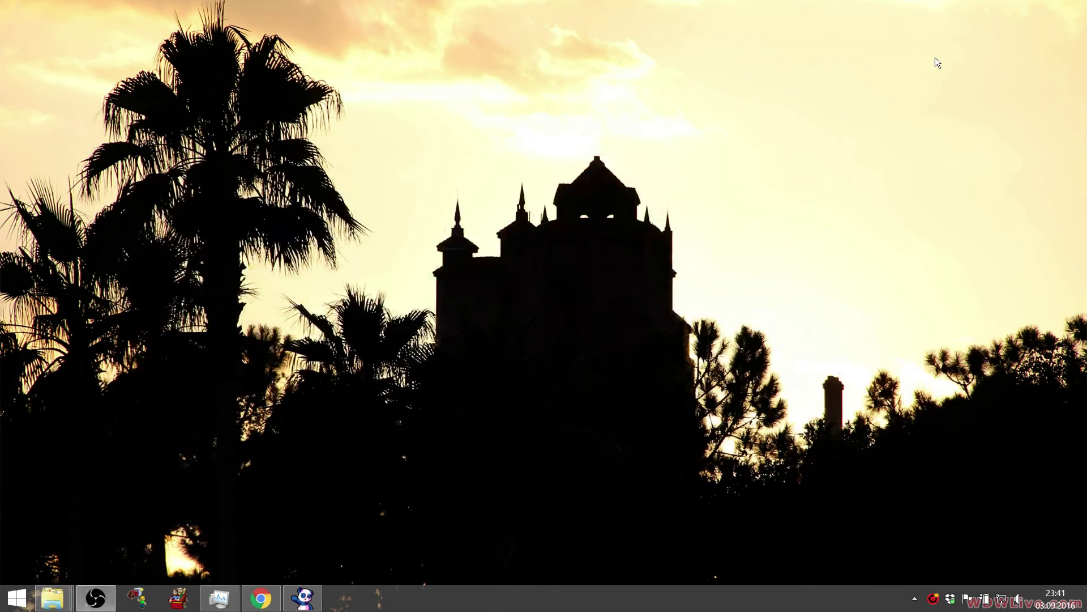
Bring up the green edition folder and copy the LuosBTMRocks folder from the game's Themed folder to the clipboard.
mouse_move(64, 608)
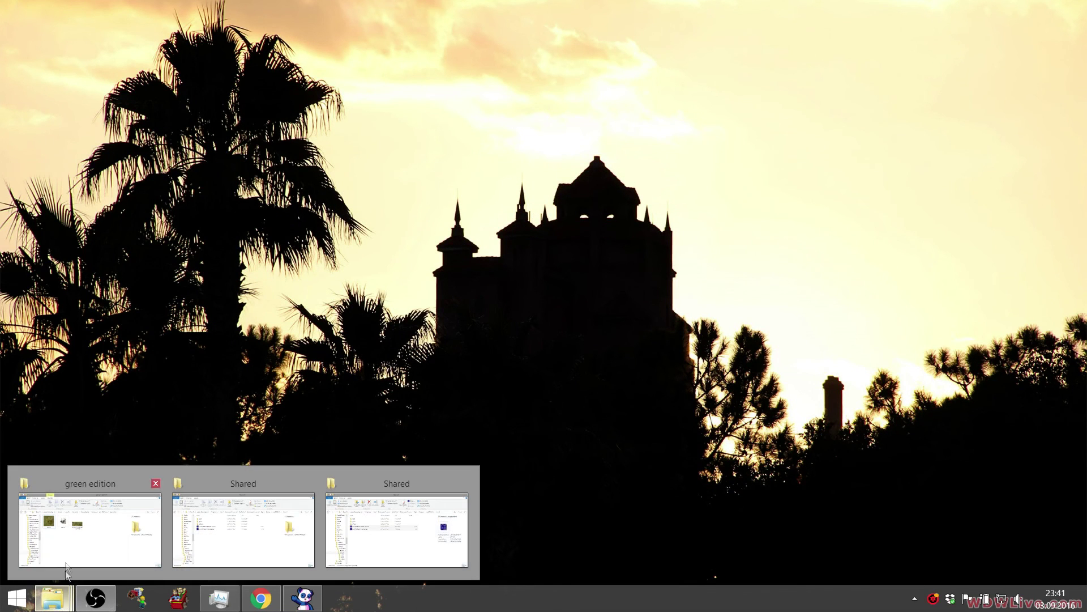
click(87, 511)
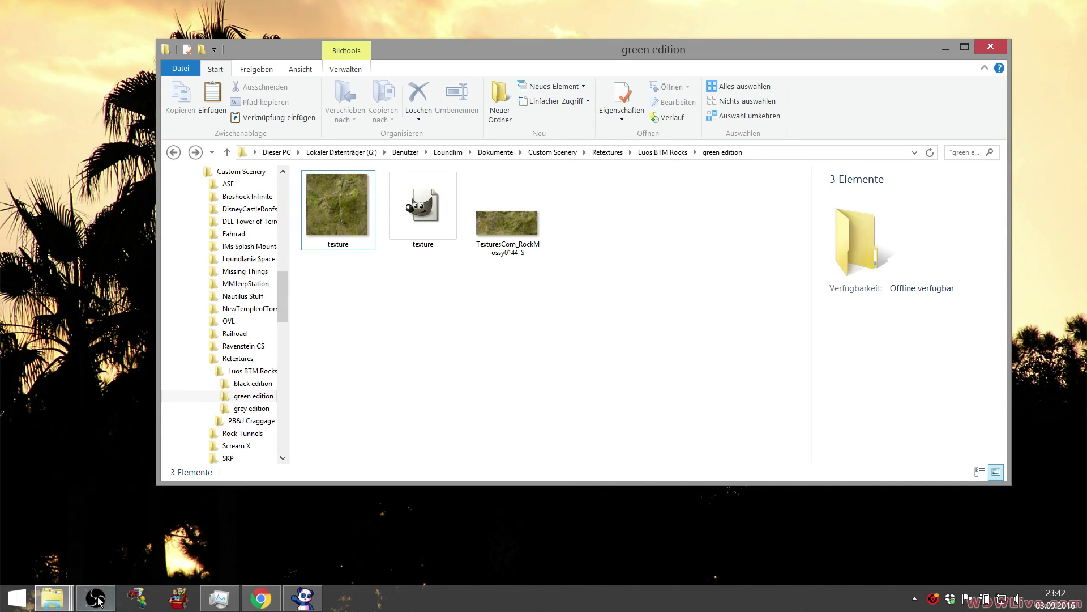
mouse_move(56, 607)
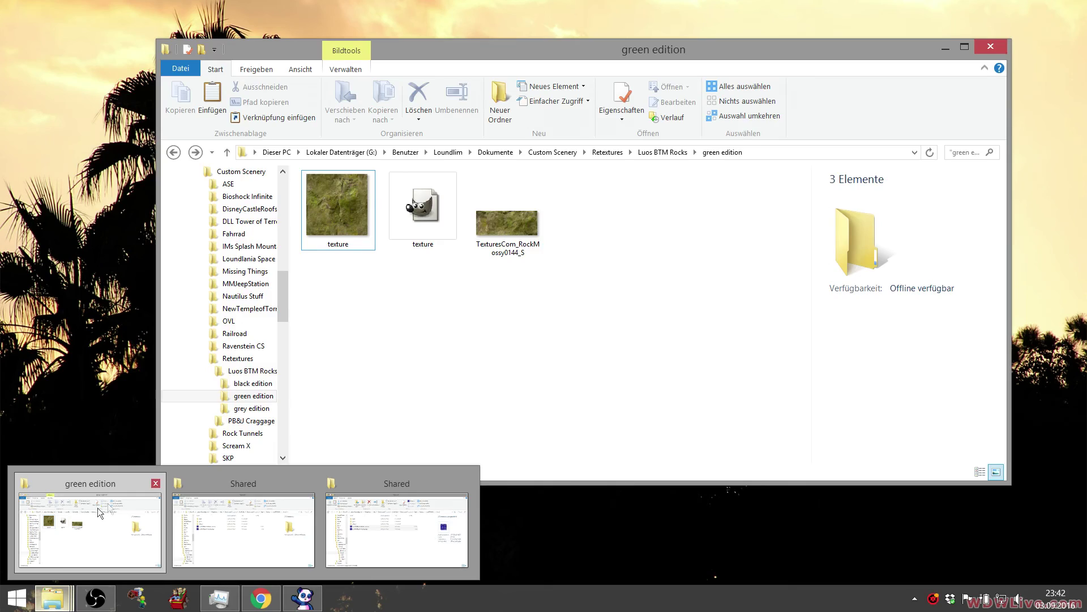
mouse_move(274, 528)
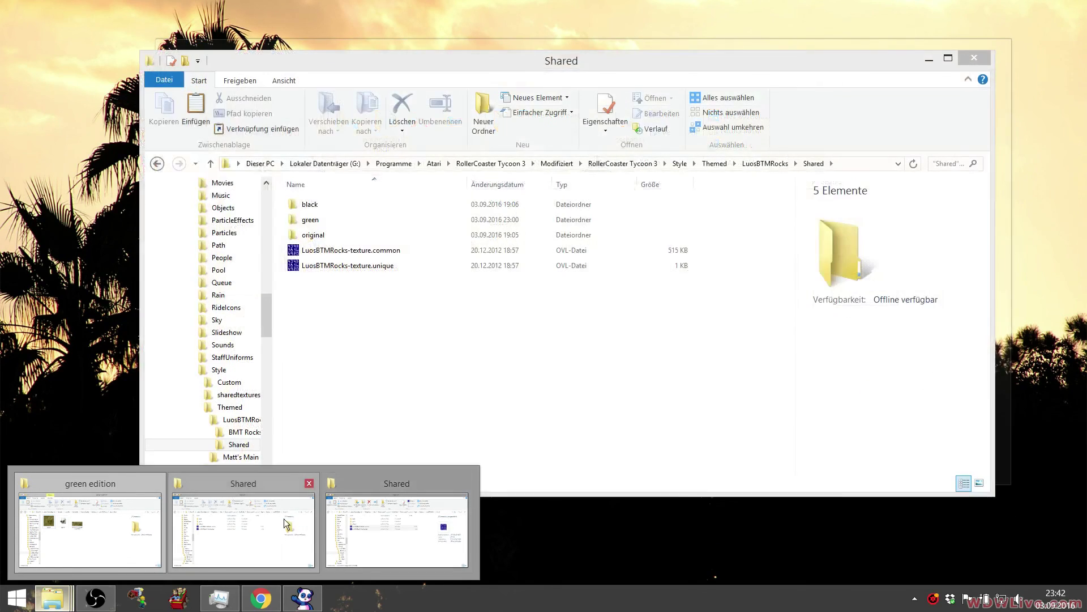
click(284, 523)
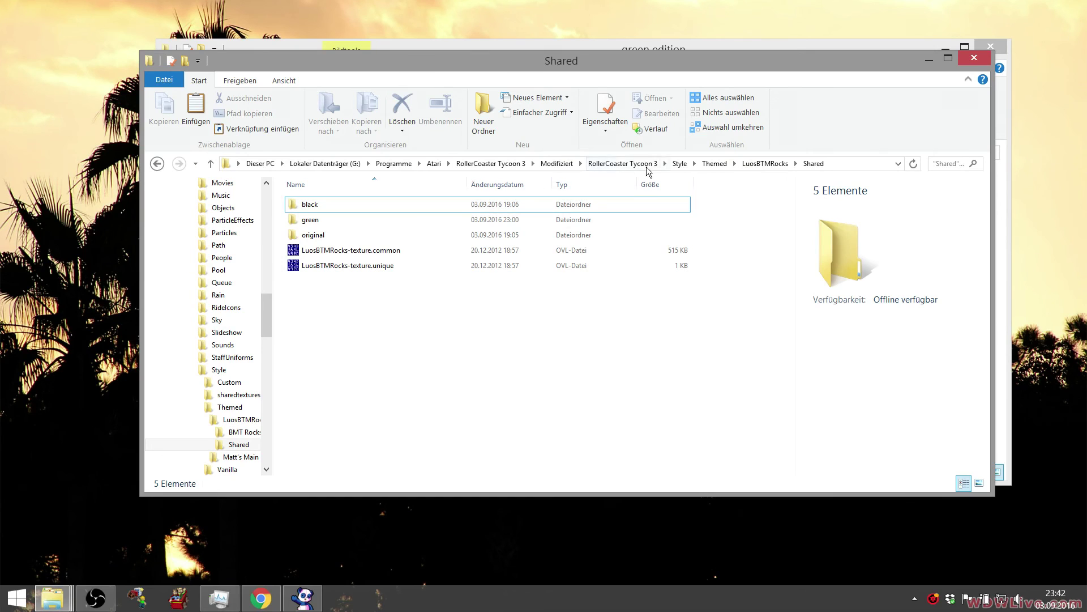
click(713, 164)
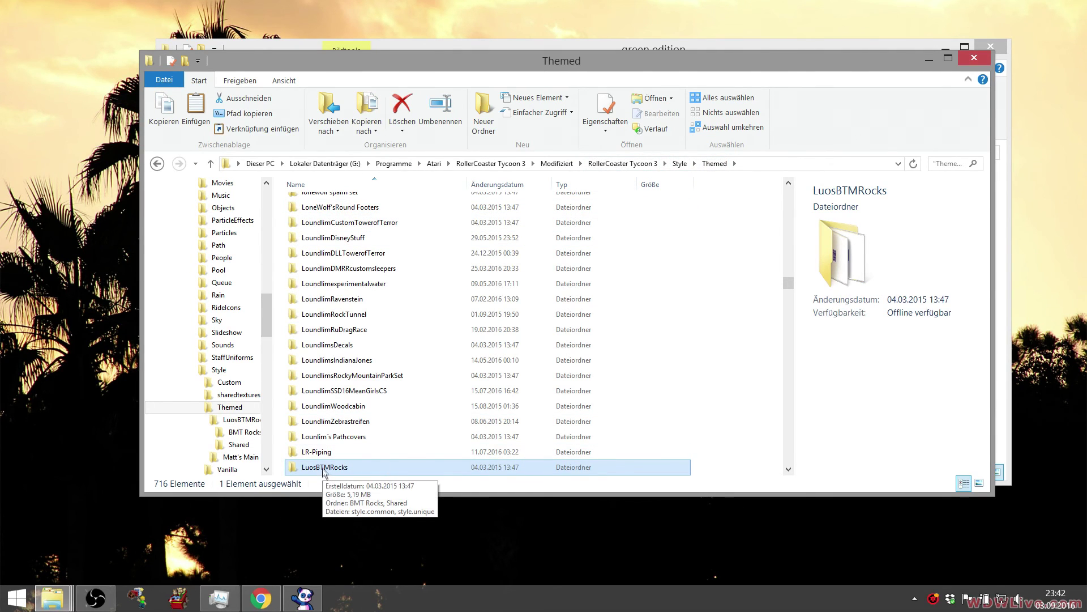
scroll(326, 473, down, 1)
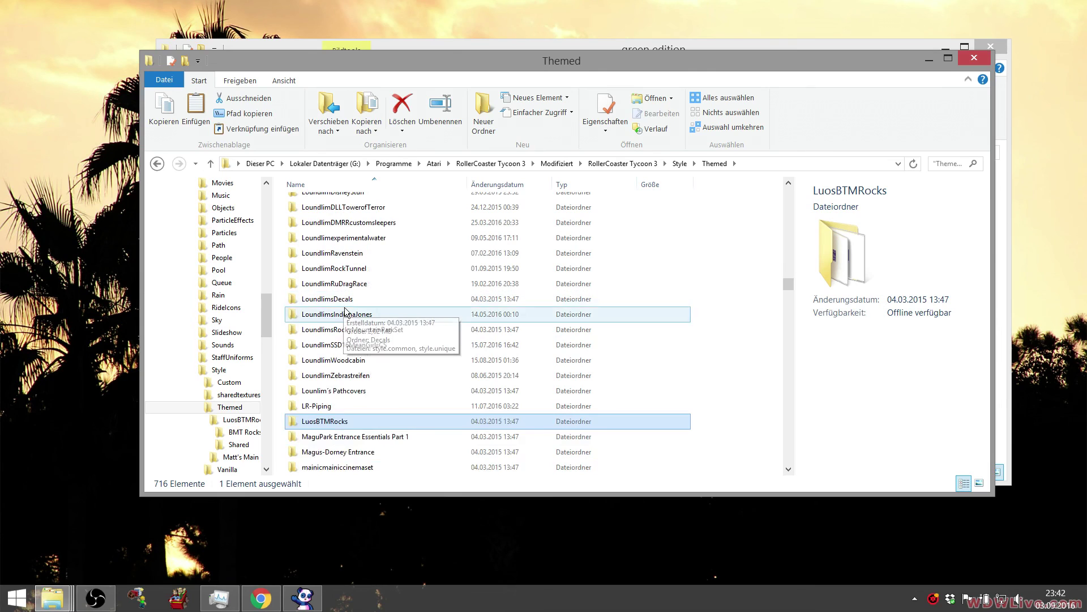
right_click(324, 420)
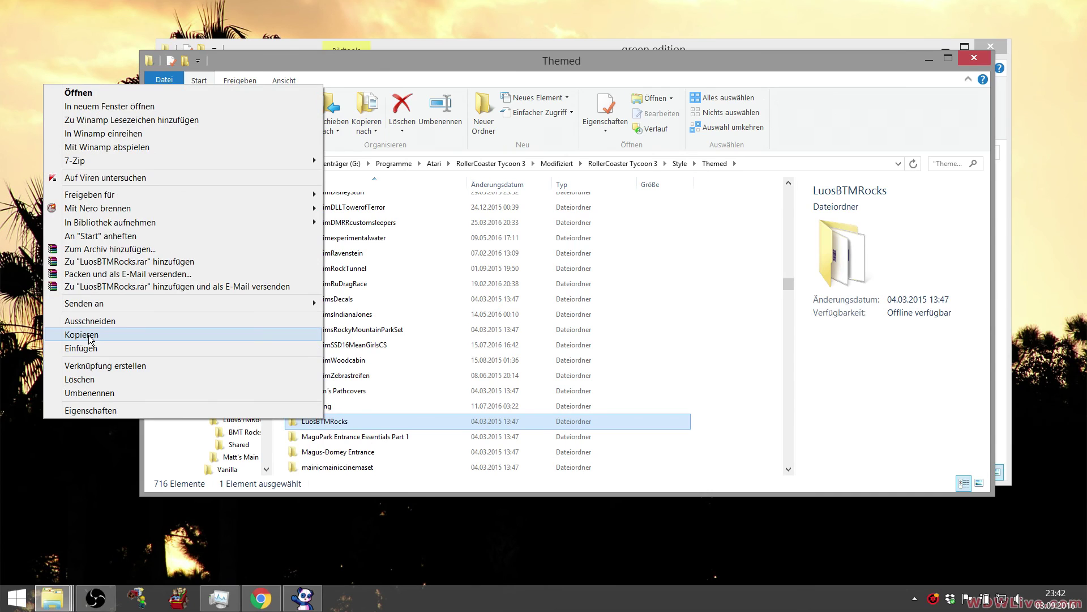
click(89, 337)
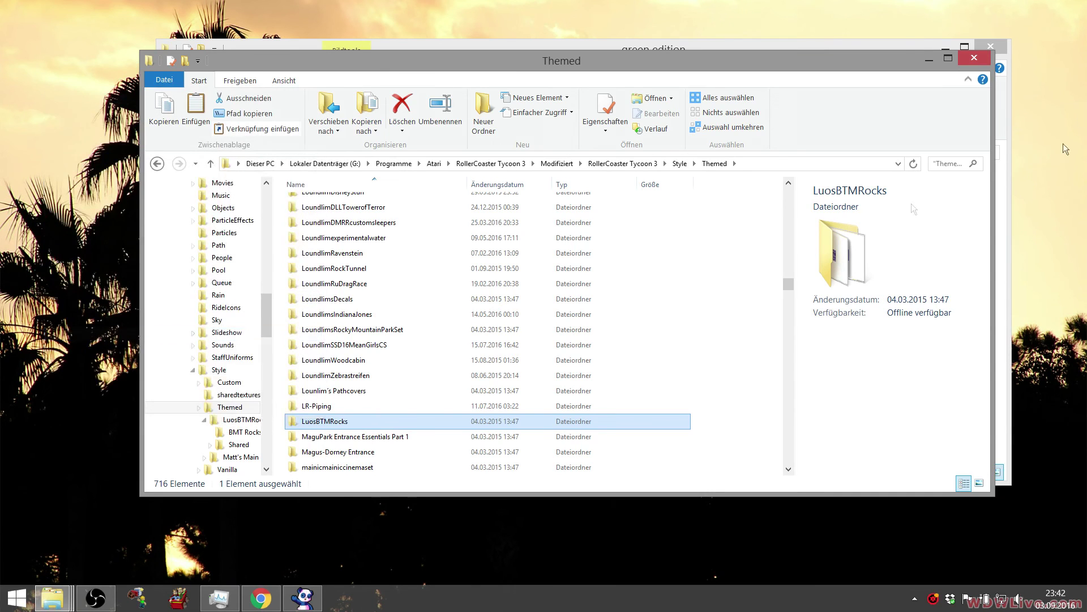
Paste the copied LuosBTMRocks folder into the green edition folder.
click(923, 54)
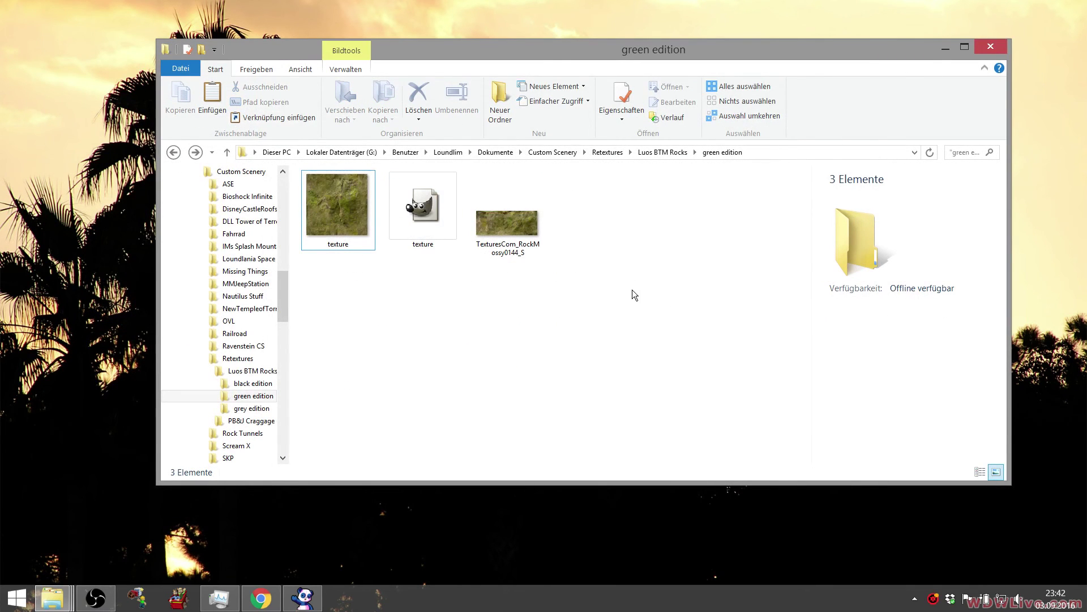
right_click(633, 290)
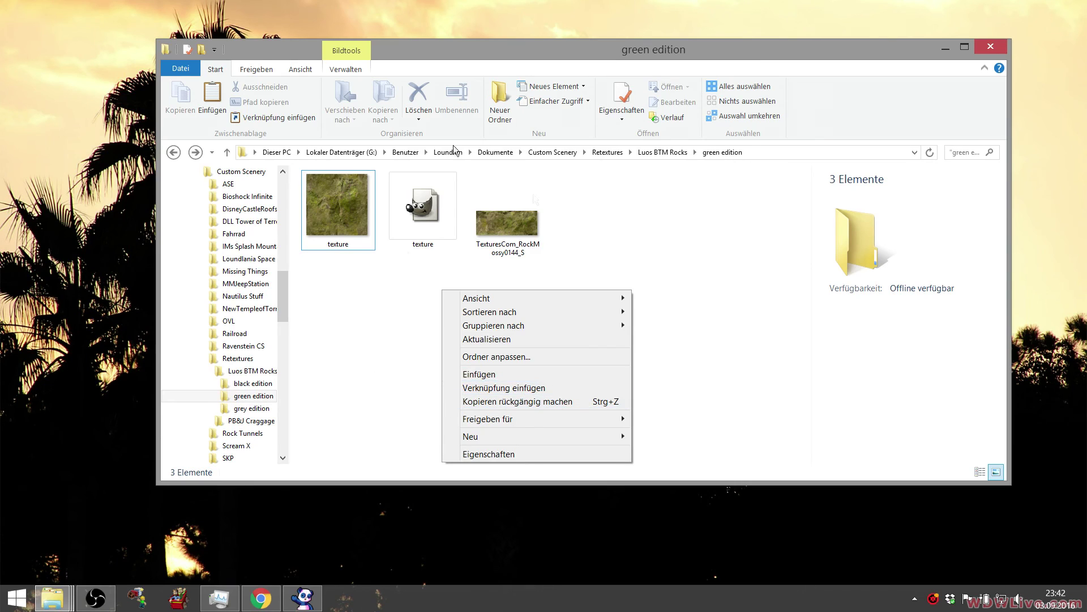
click(531, 374)
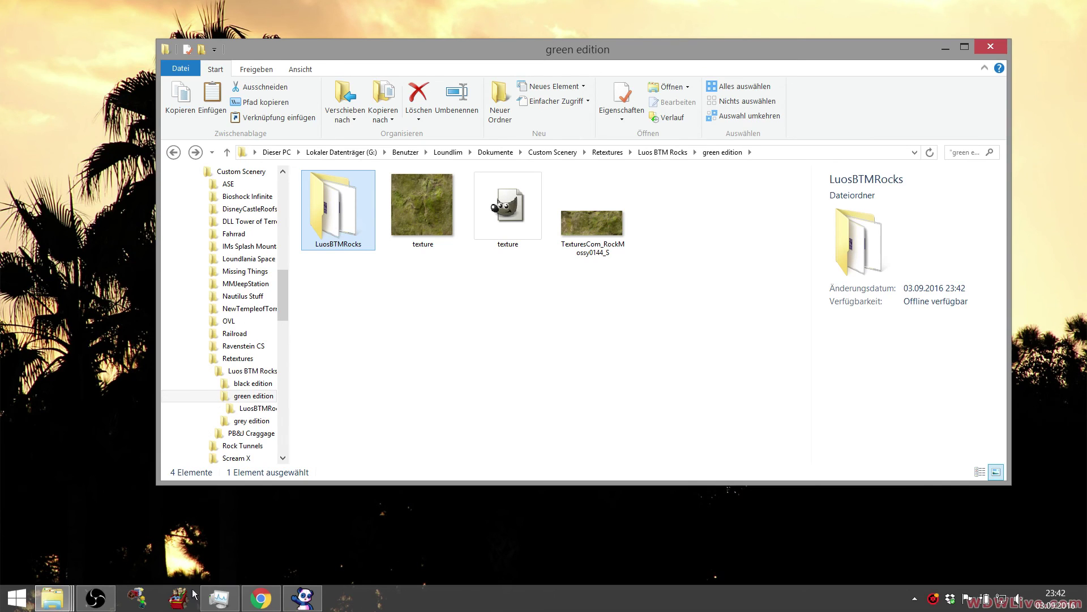
In CTR_Creator, recover the lost MODXML data and textures from LuosBTMRocks-texture.common in the Shared folder, and close the program.
click(179, 606)
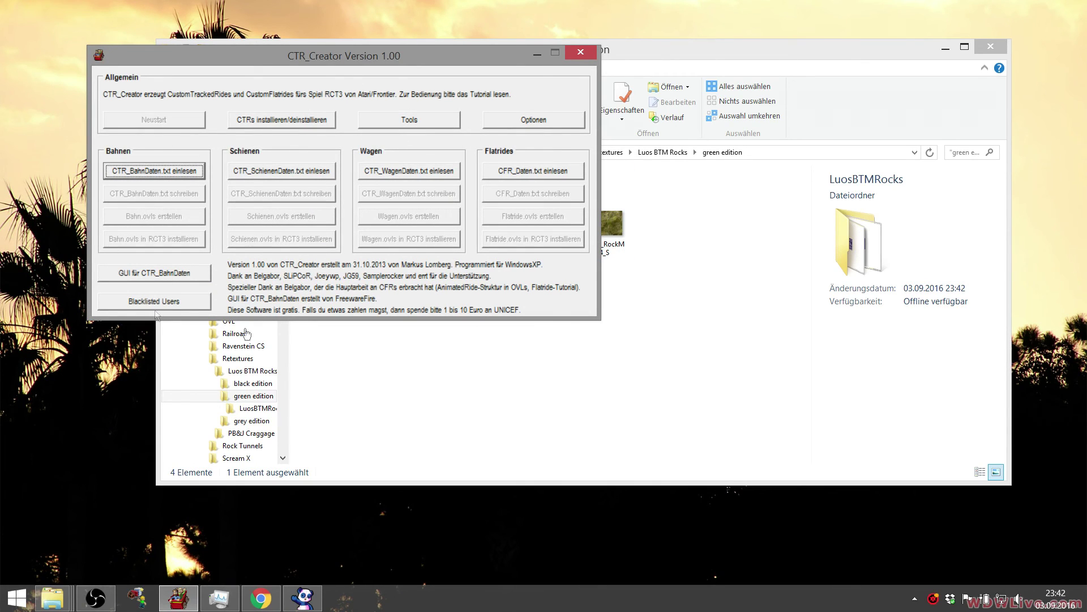
click(421, 116)
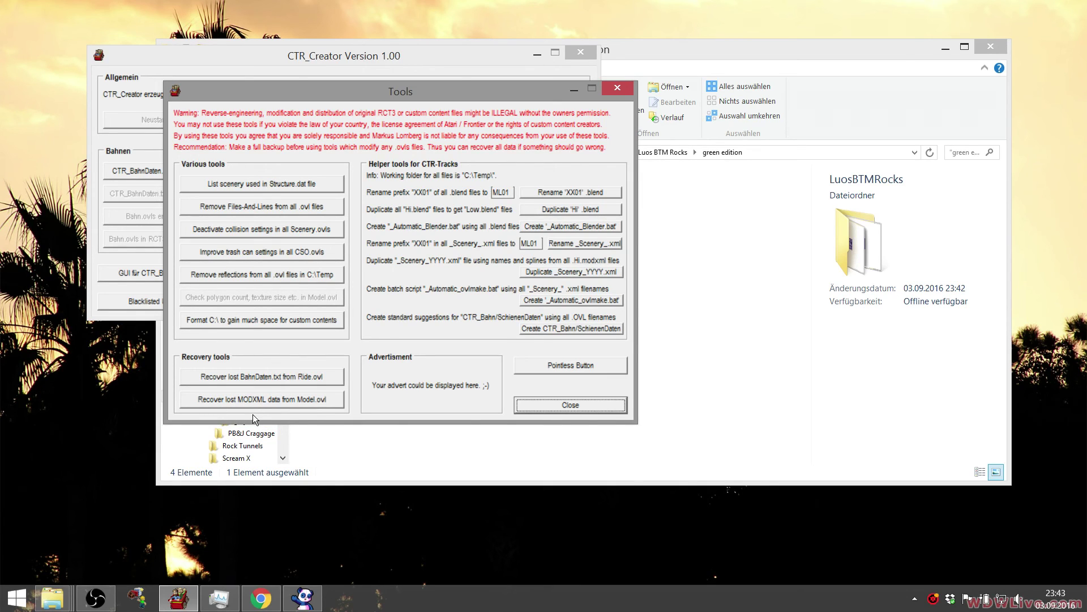
click(270, 399)
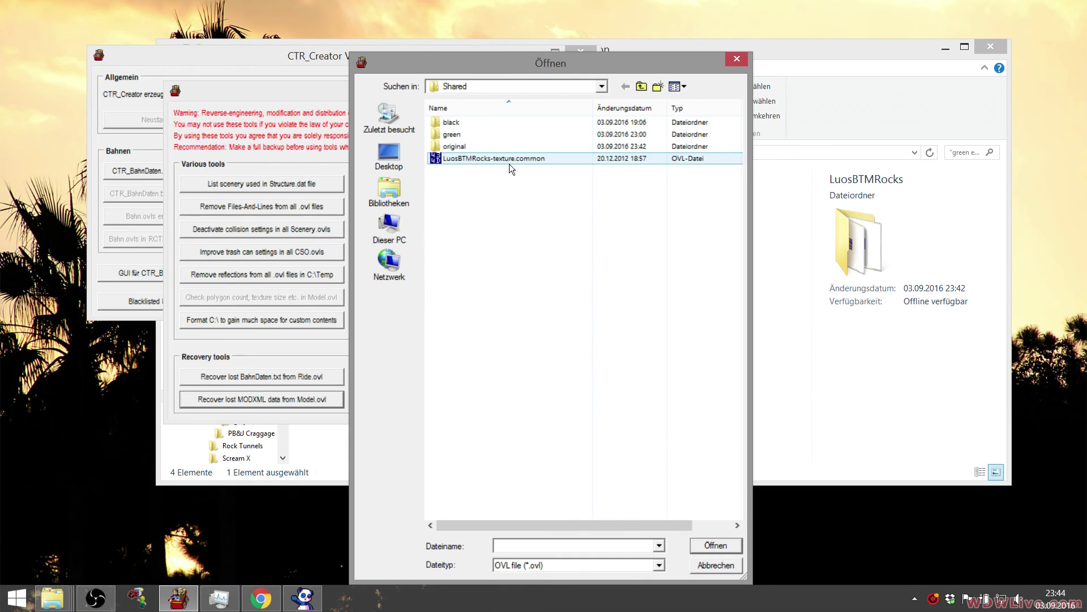
double_click(498, 161)
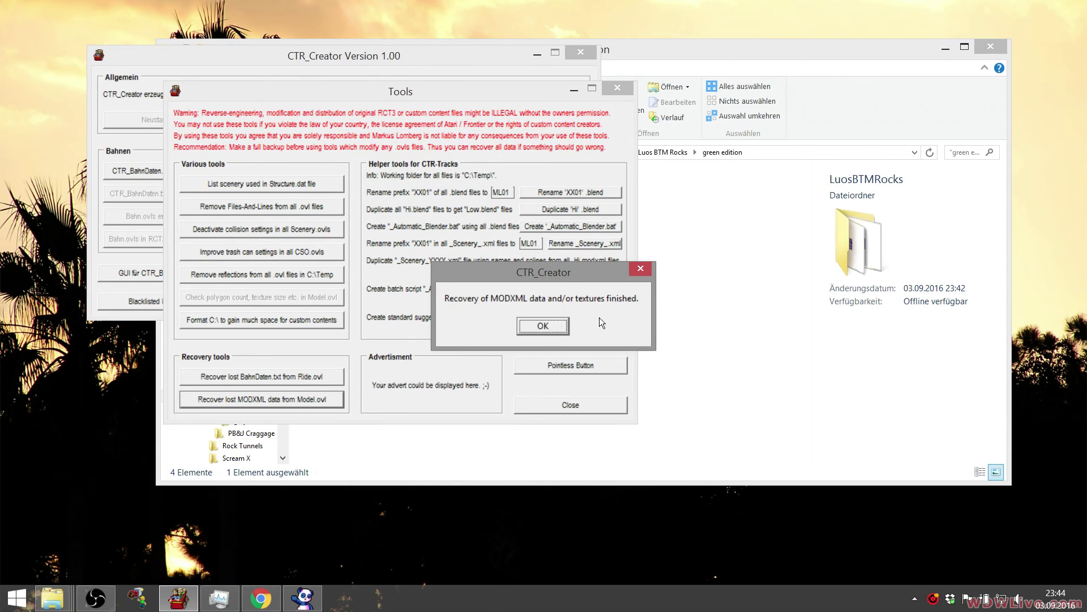
click(553, 327)
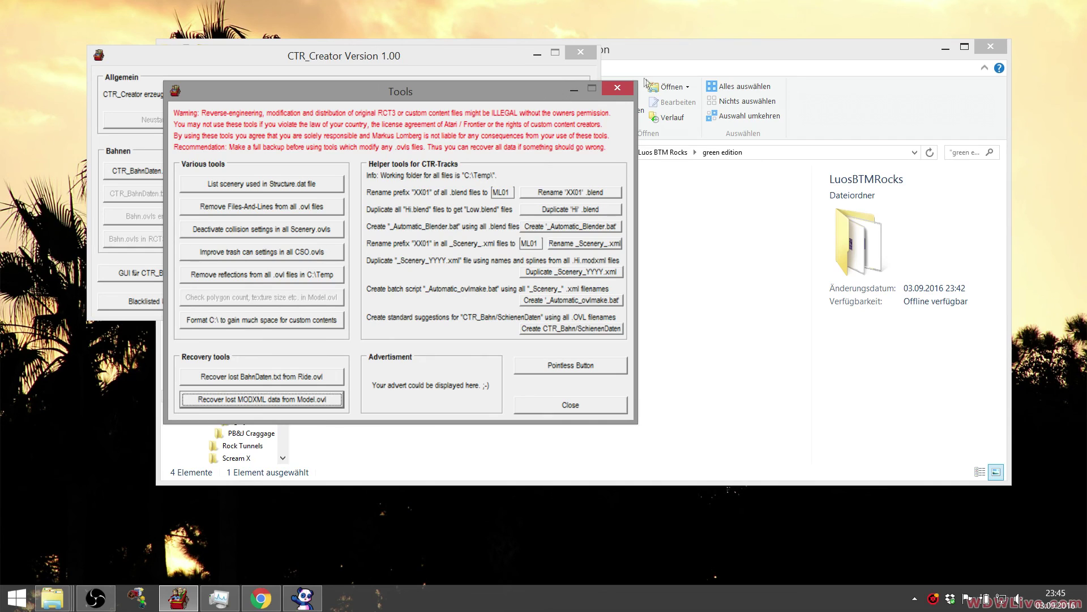
click(617, 88)
click(580, 53)
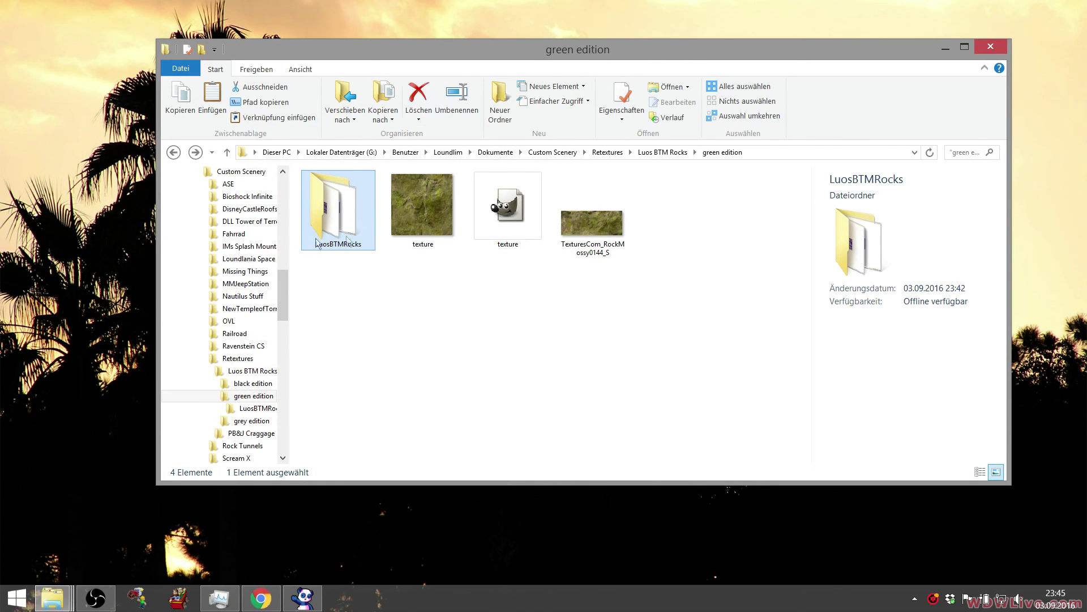
Copy the recovered LuosBTMRocks-texture folder from the Shared folder inside green edition's LuosBTMRocks copy.
mouse_move(341, 243)
mouse_move(410, 218)
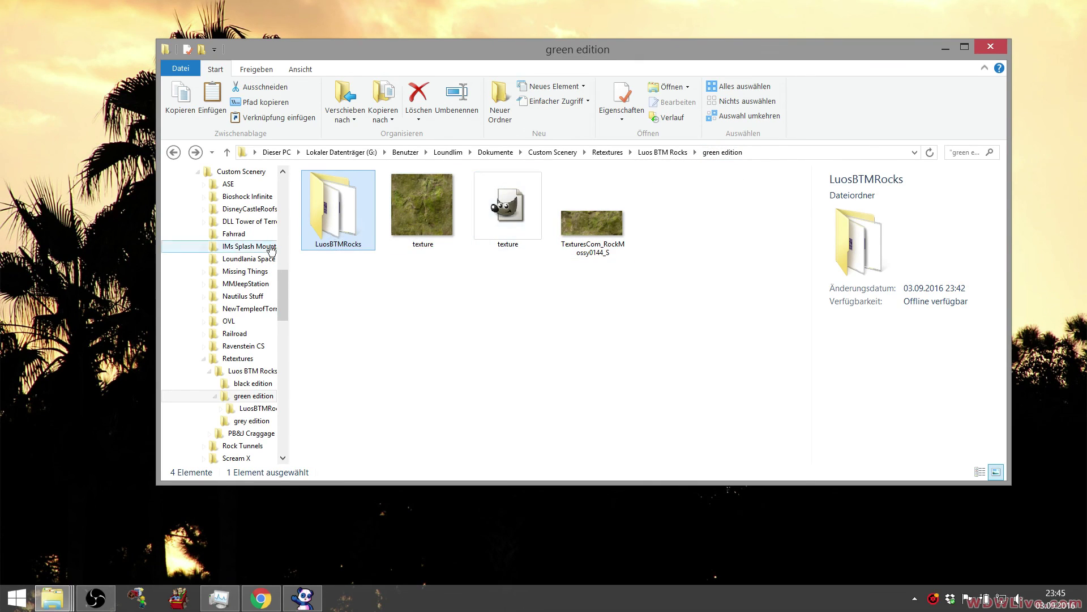
double_click(321, 238)
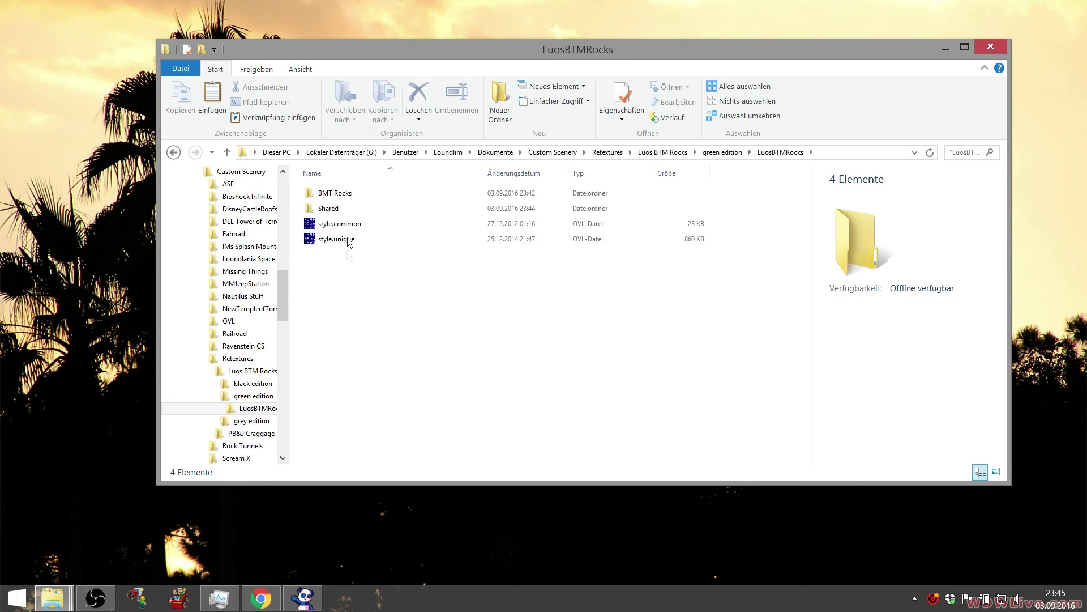
double_click(348, 210)
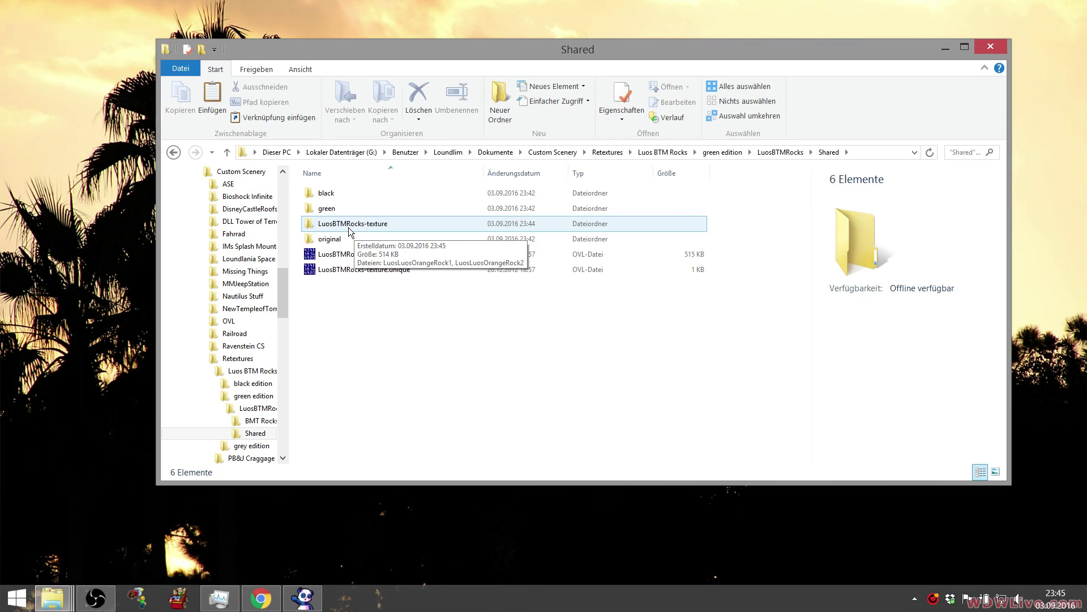
click(347, 229)
right_click(350, 228)
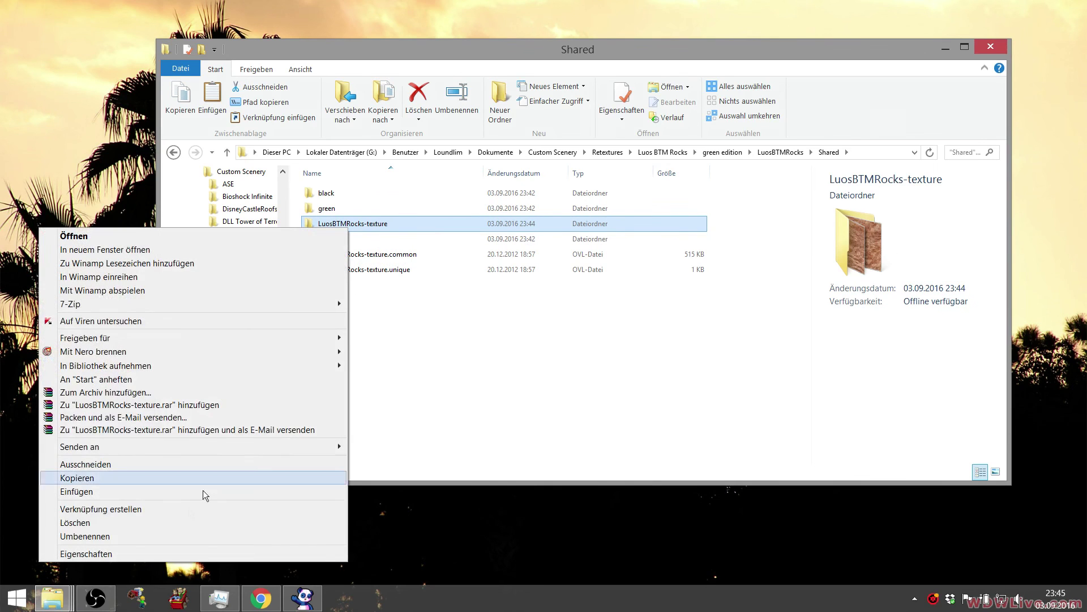
click(174, 482)
Paste the copied LuosBTMRocks-texture folder directly into the green edition folder.
click(949, 49)
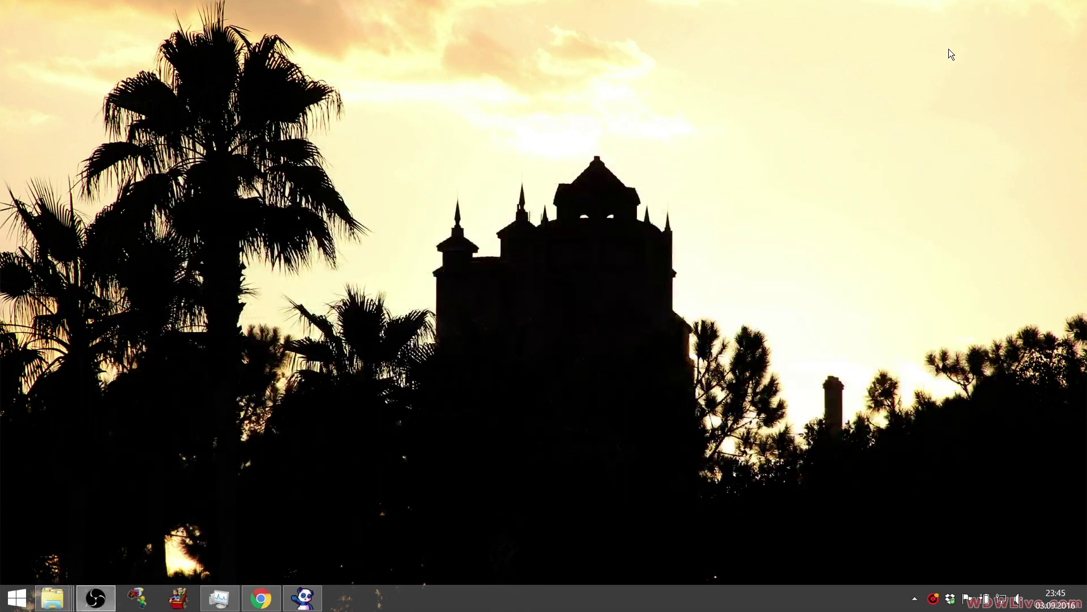
mouse_move(72, 604)
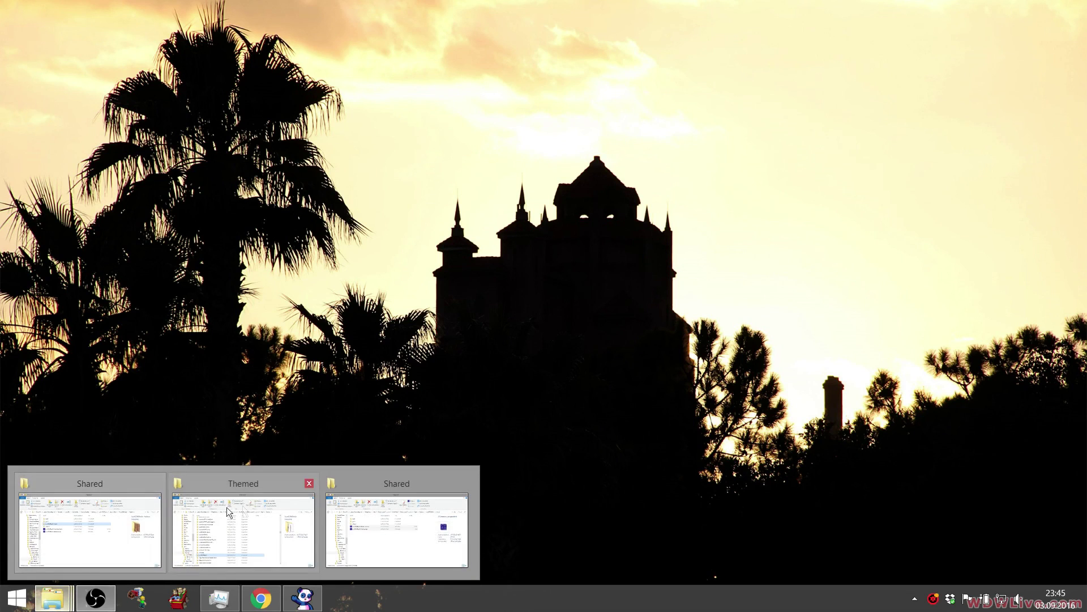
click(113, 533)
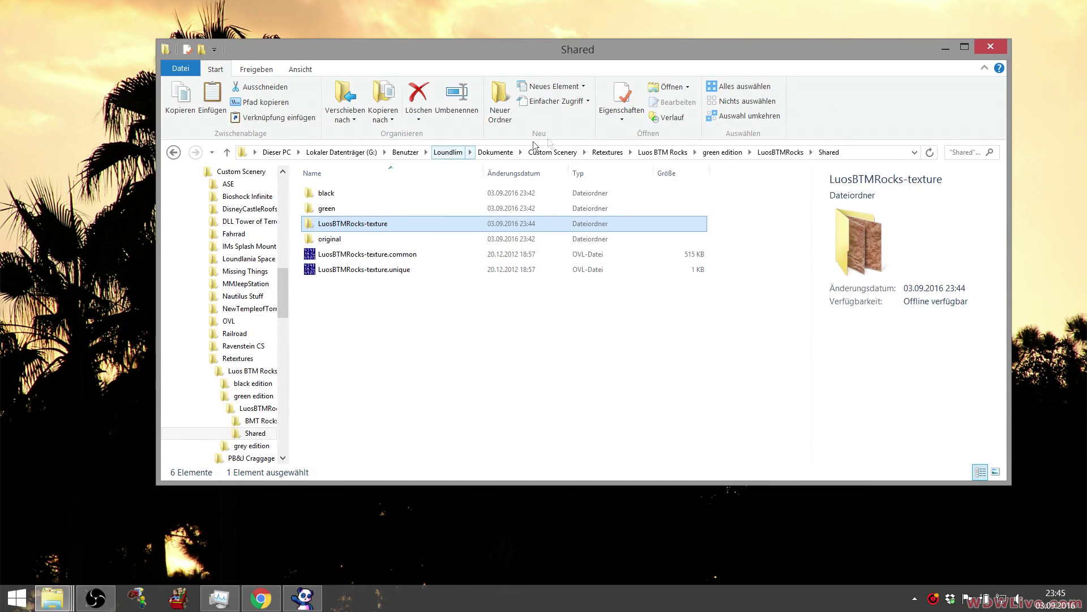
click(724, 151)
right_click(221, 352)
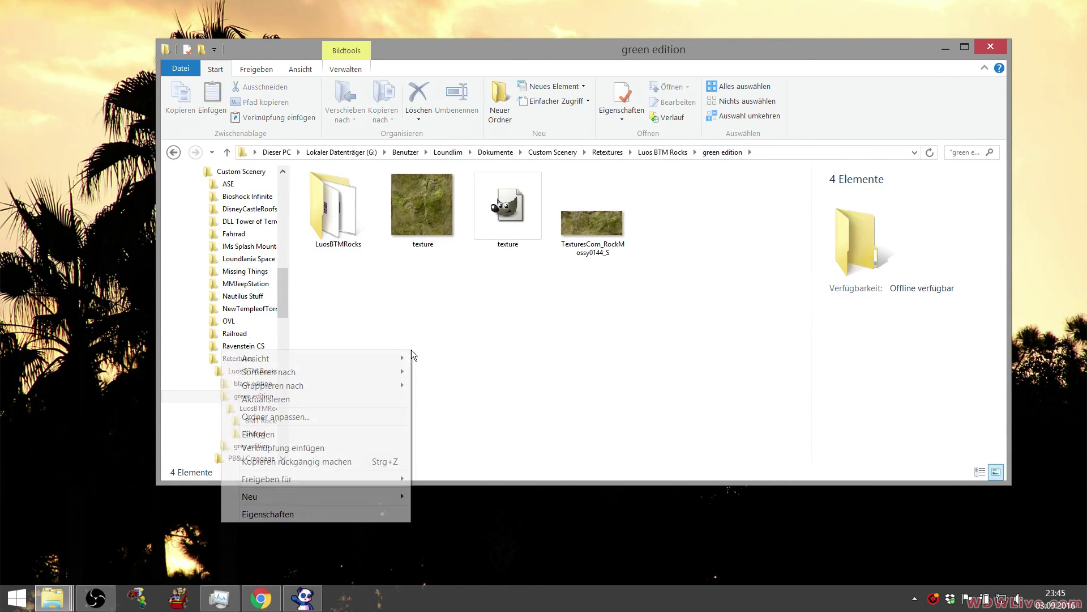
click(272, 434)
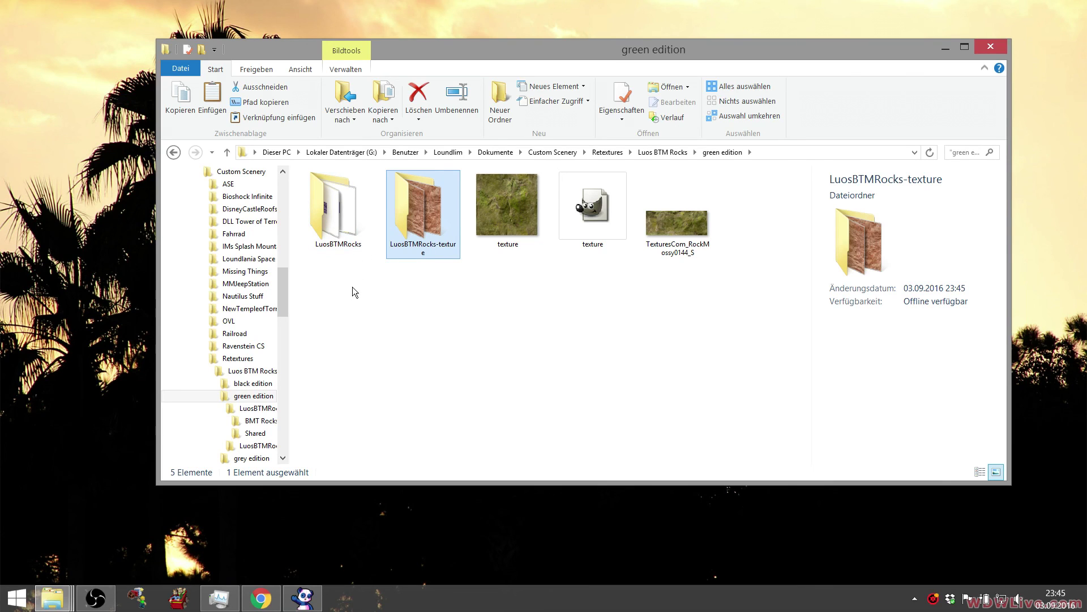
Delete the LuosBTMRocks folder from the green edition folder.
click(338, 241)
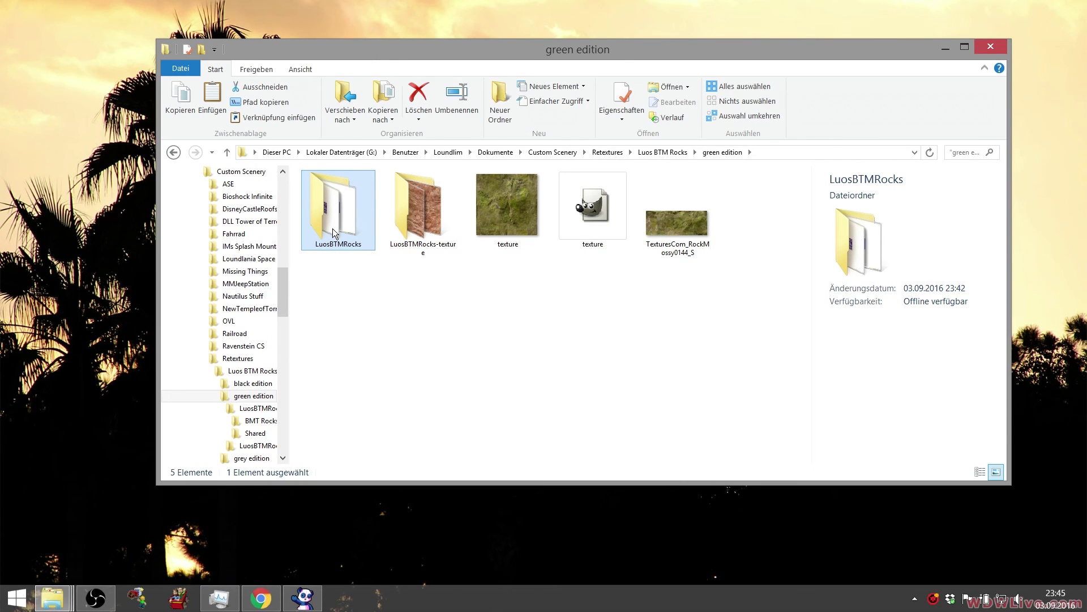
right_click(333, 229)
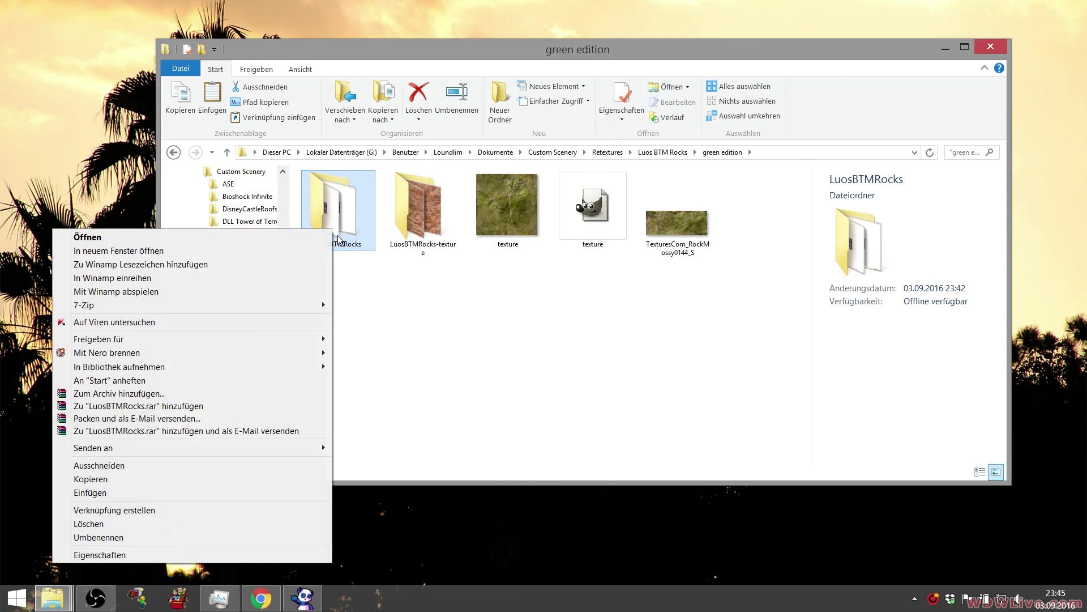
click(417, 225)
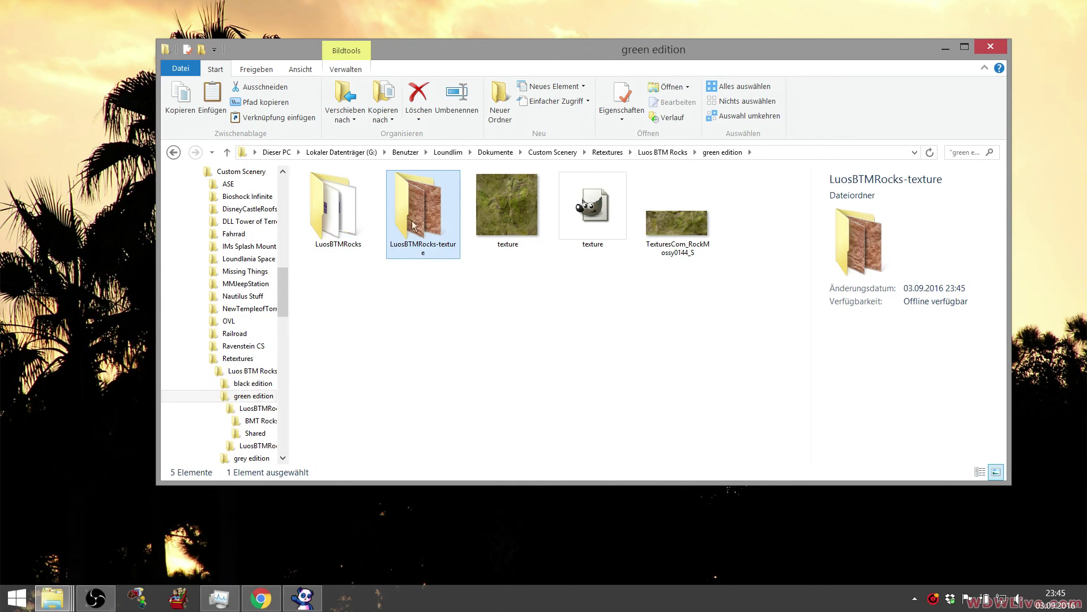
right_click(322, 222)
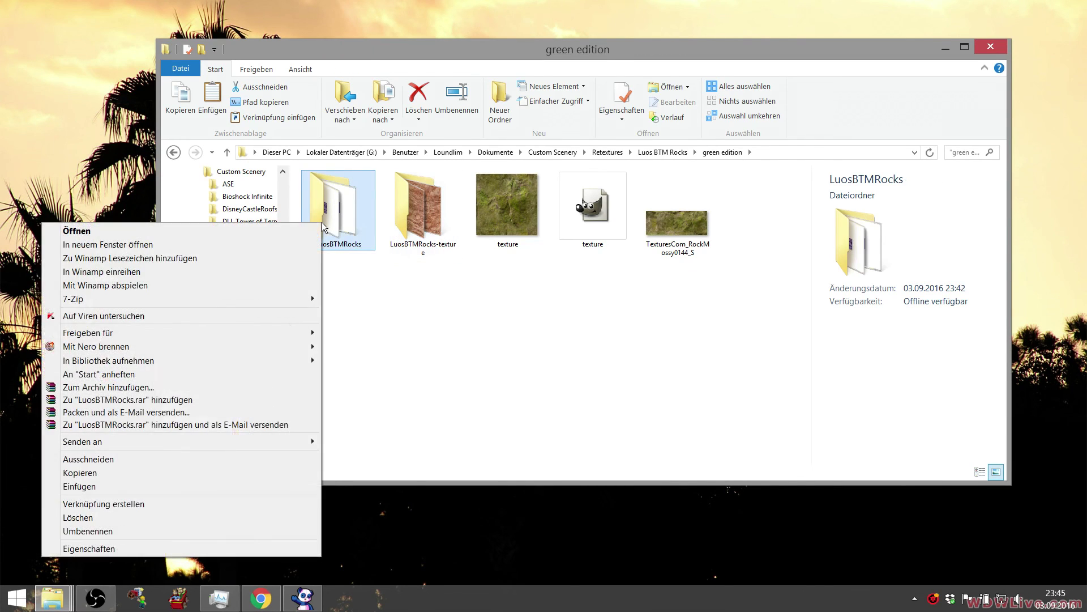
click(127, 515)
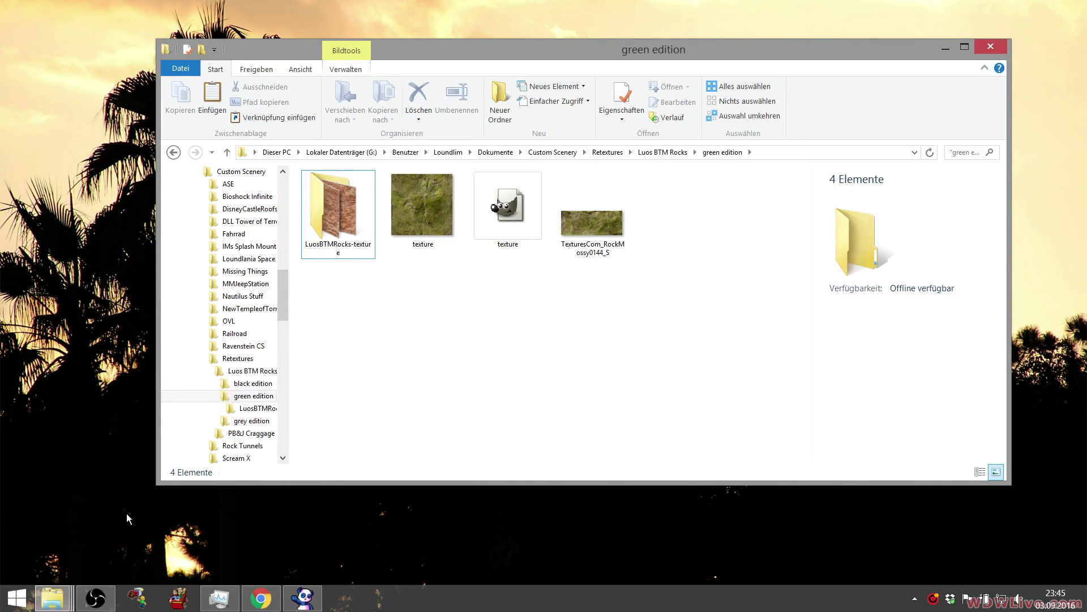
Look inside the LuosBTMRocks-texture folder and check the file names and dimensions of the original rock textures.
double_click(338, 244)
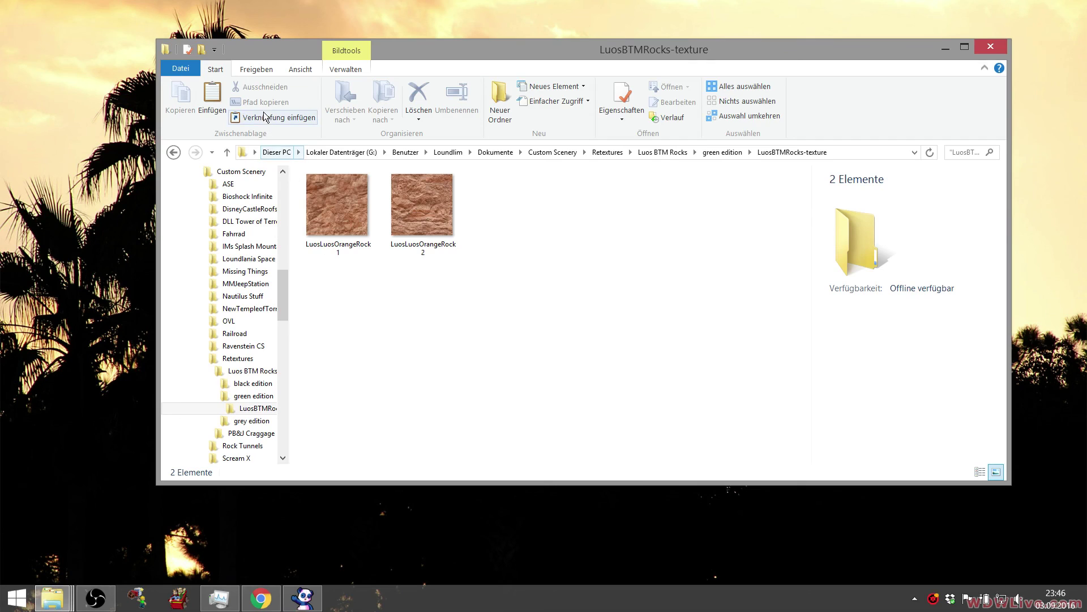
click(422, 245)
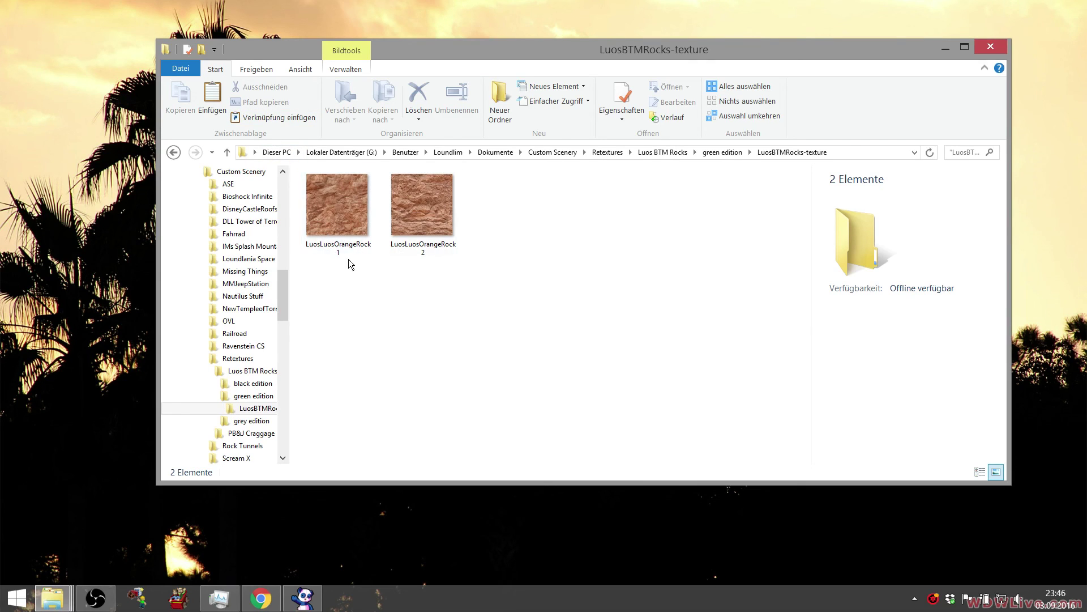
click(555, 242)
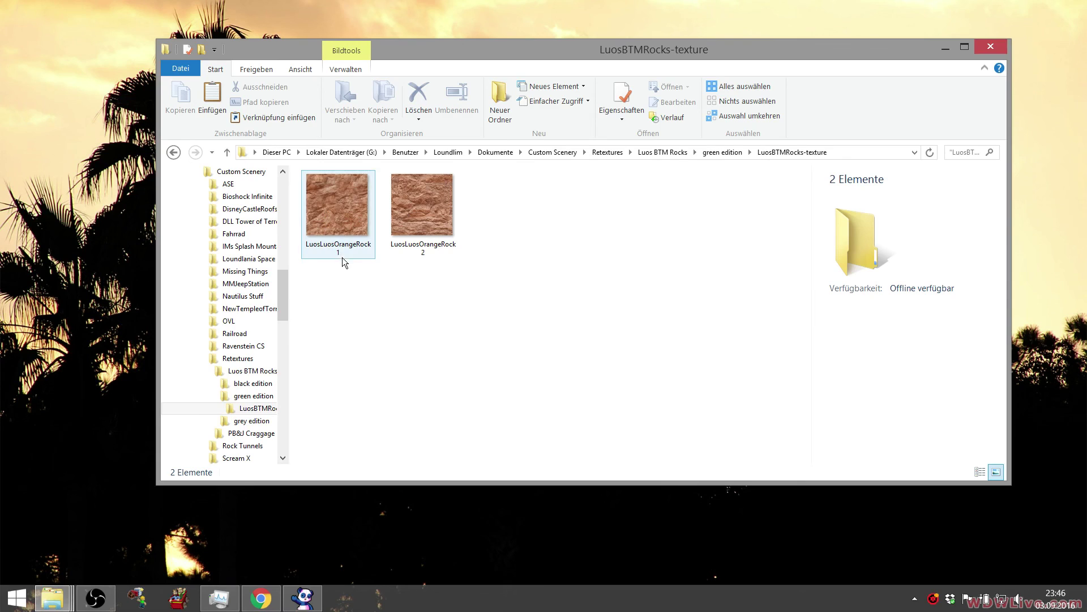
right_click(335, 234)
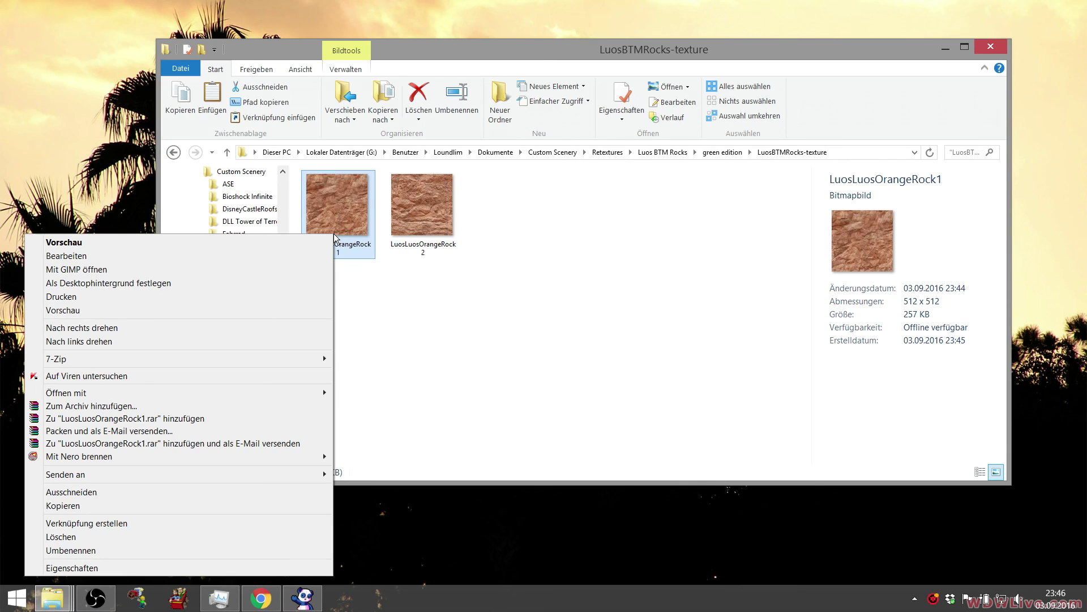
click(351, 283)
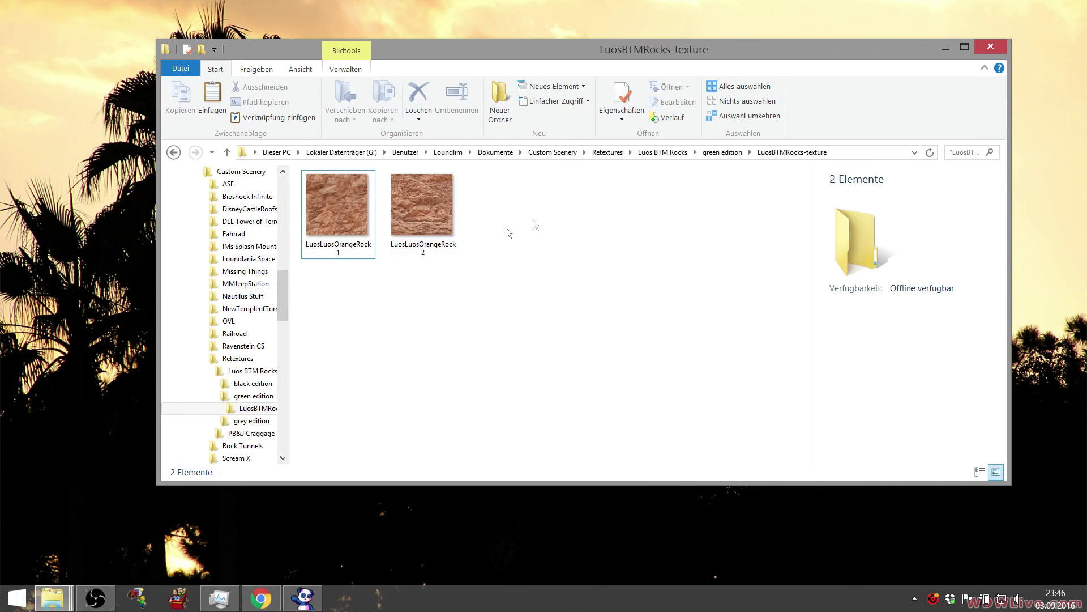
Duplicate the green texture JPEG within the green edition folder.
click(718, 152)
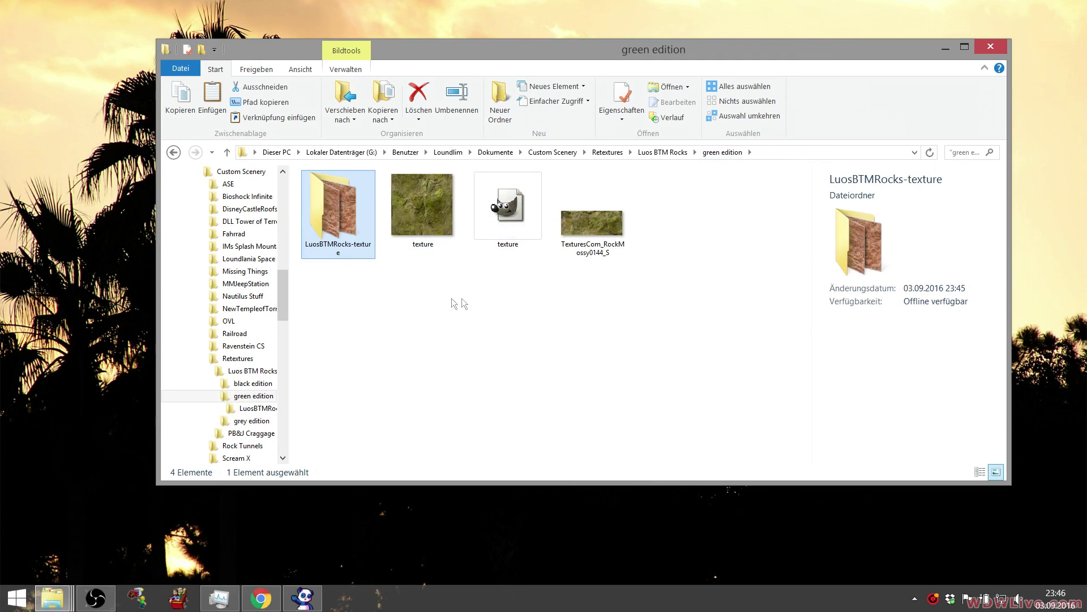
click(437, 229)
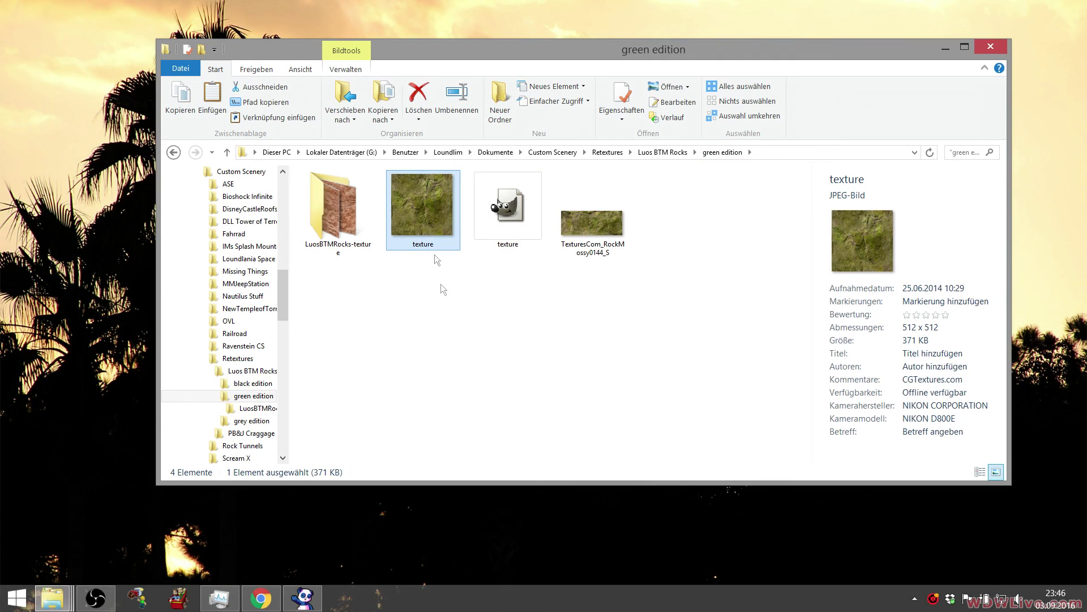
right_click(414, 230)
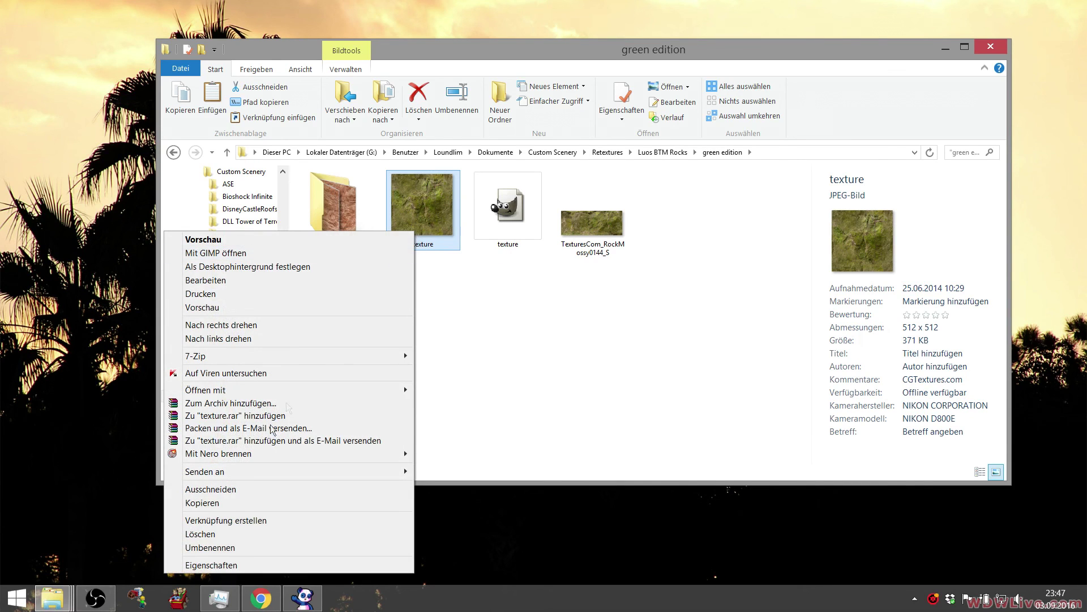
click(233, 503)
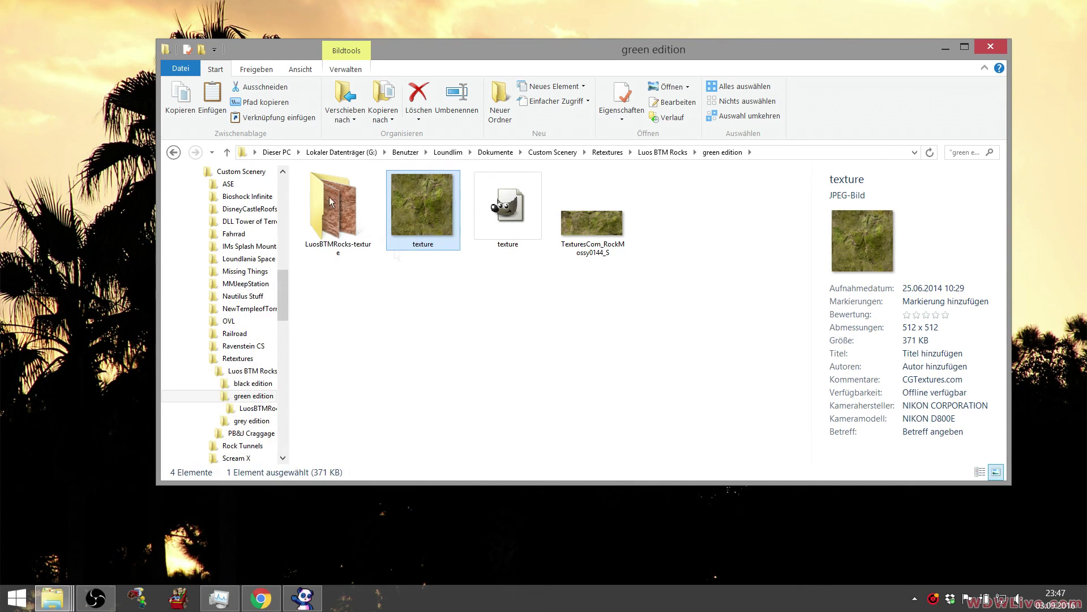
click(436, 335)
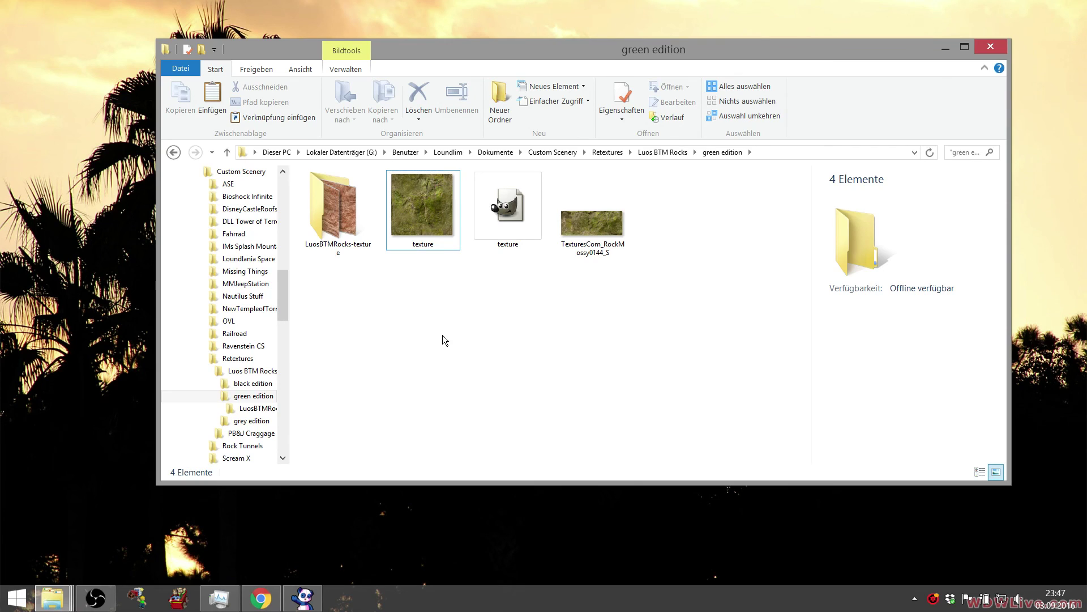
key(ctrl+v)
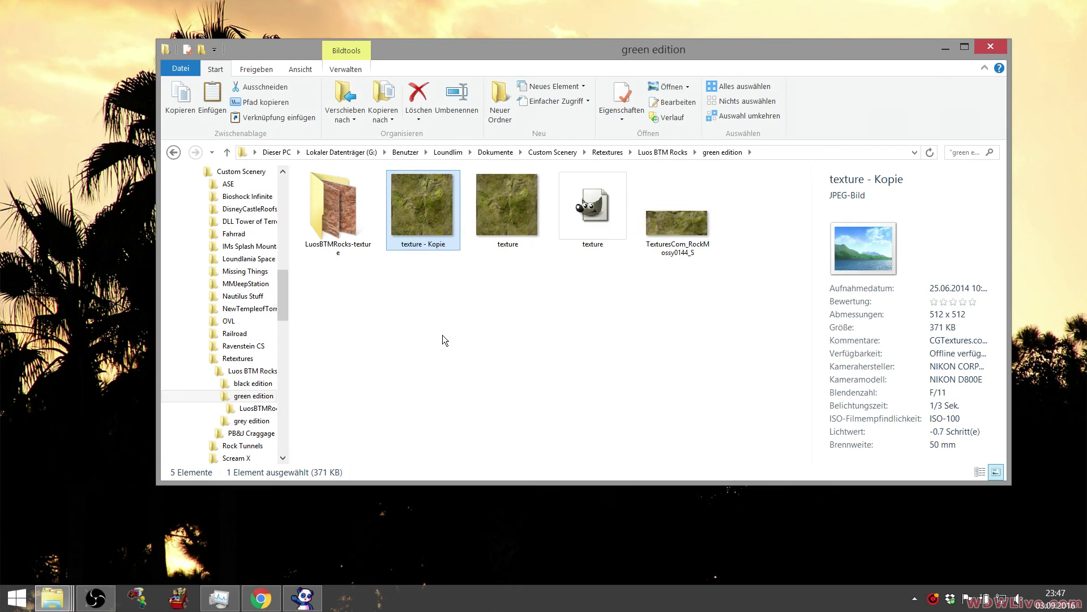
Rename the duplicated texture image as LuosLuosOrangeRock1.
right_click(425, 213)
click(259, 534)
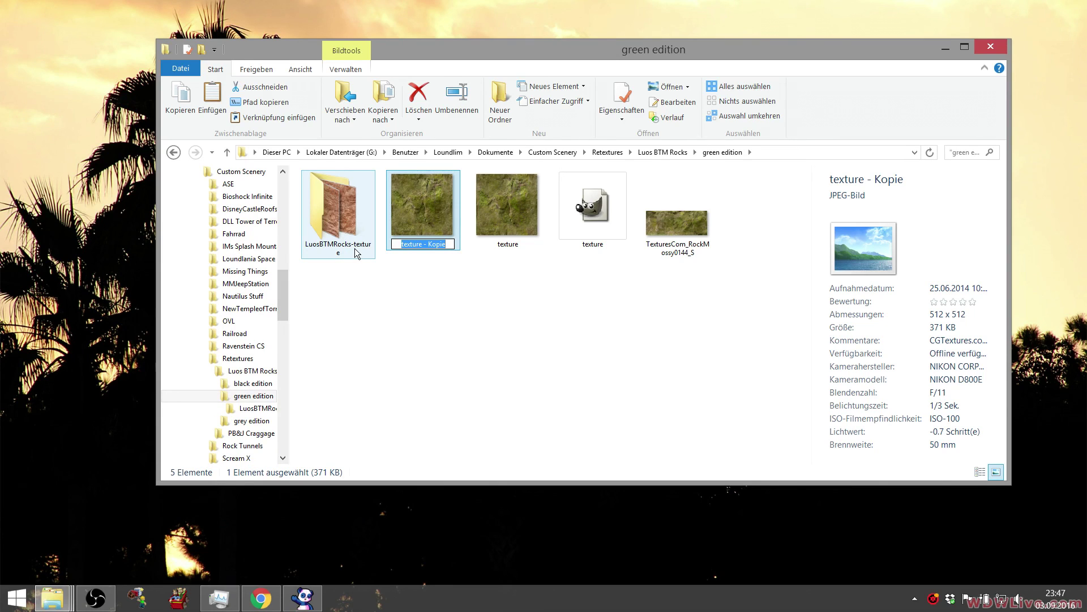
text(Lu)
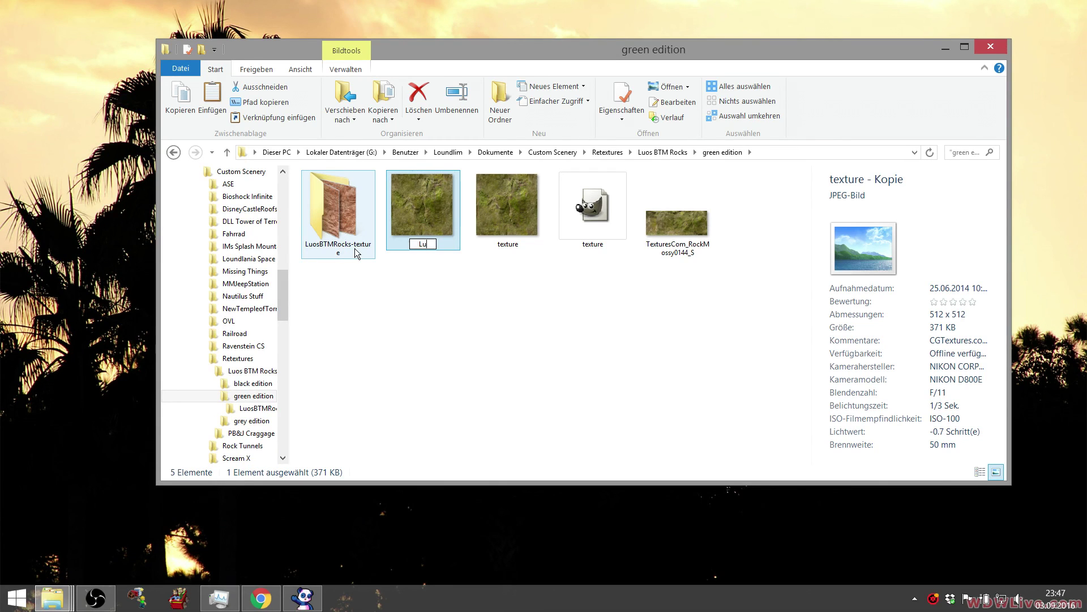
text(oLuo)
text(Orang)
text(eRock)
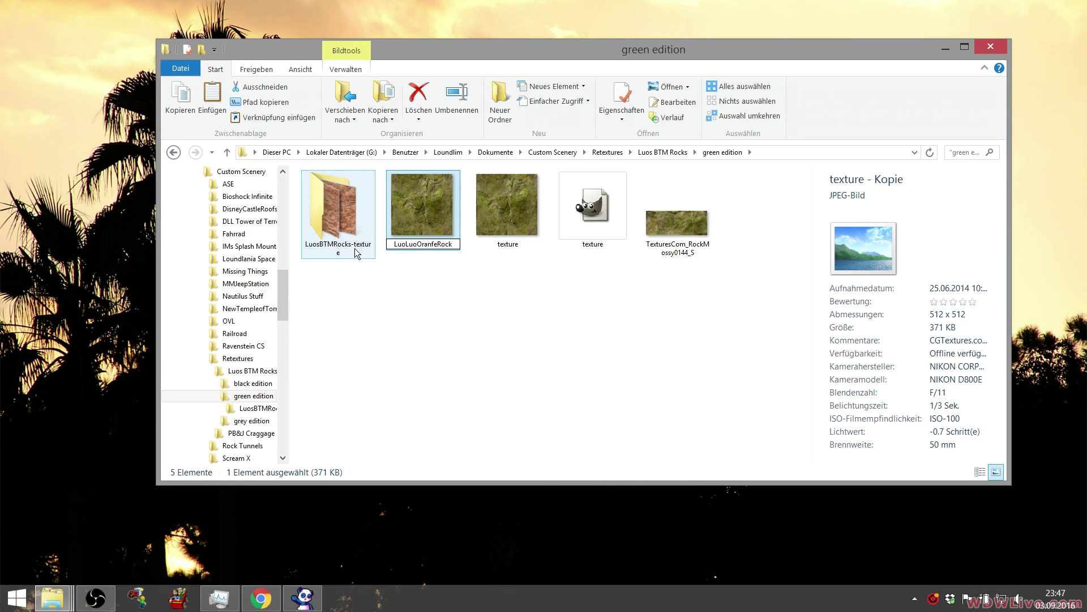
key(BackSpace)
text(g)
text(1)
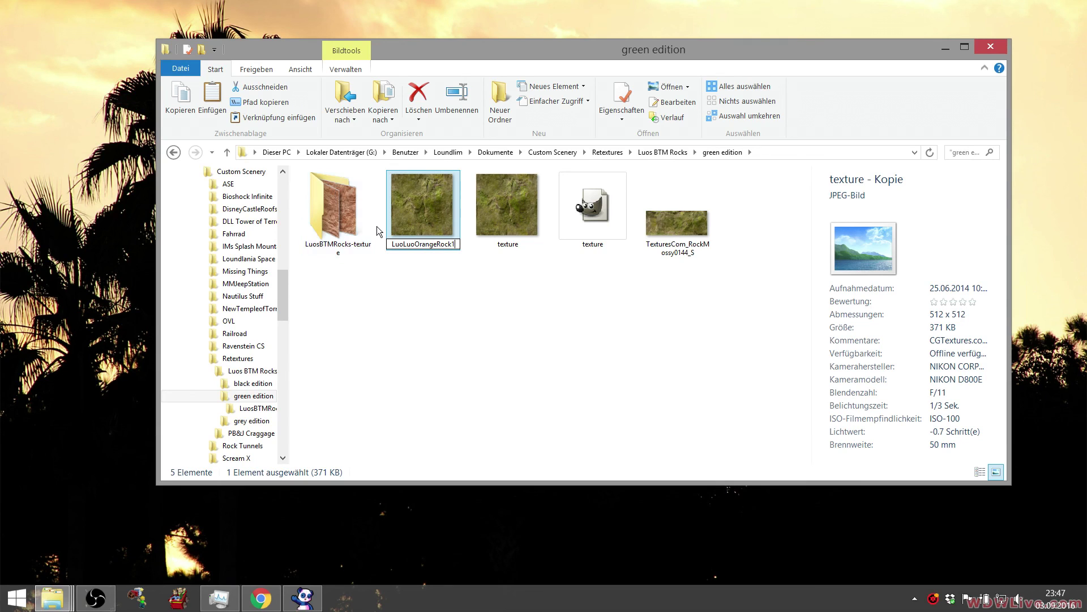
text(s)
text(s)
click(484, 323)
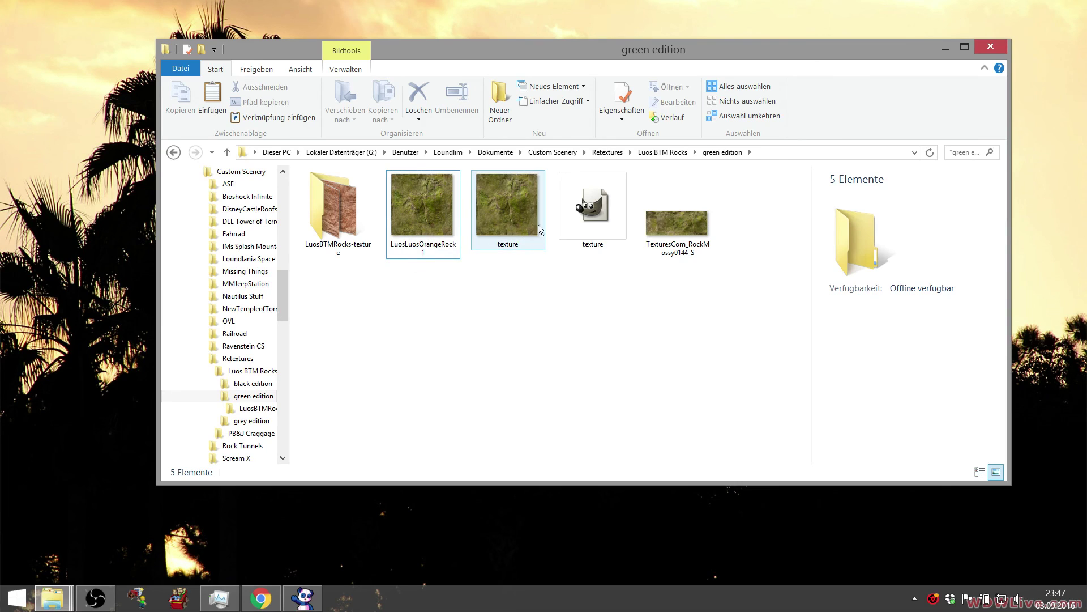
Rename the texture JPEG that was duplicated as LuosLuosOrangeRock2.
right_click(504, 226)
click(341, 544)
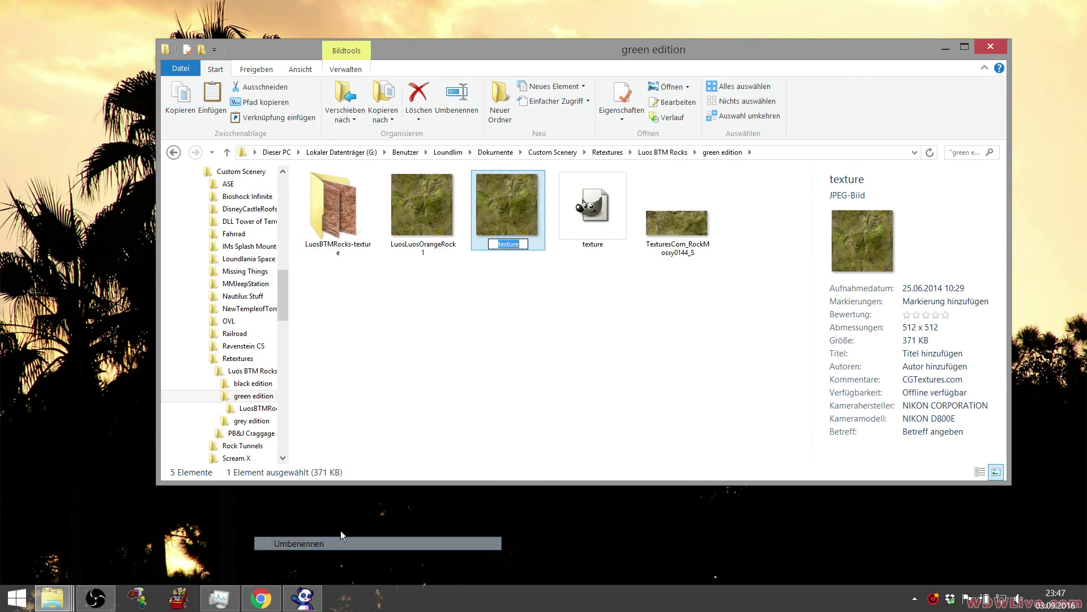
text(Luos)
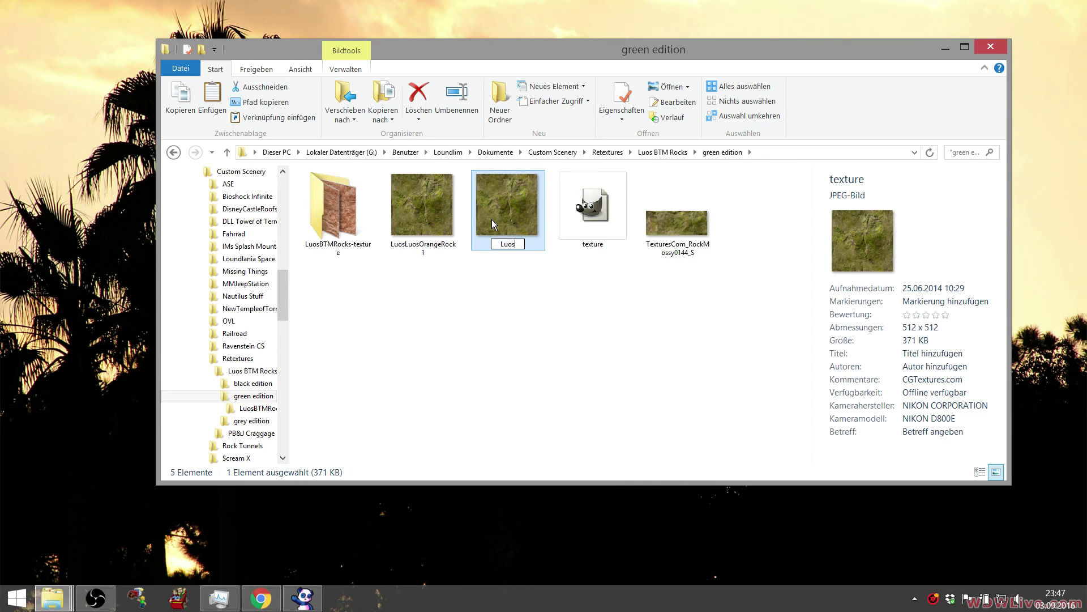
text(LuosOrangeRock 2)
click(507, 316)
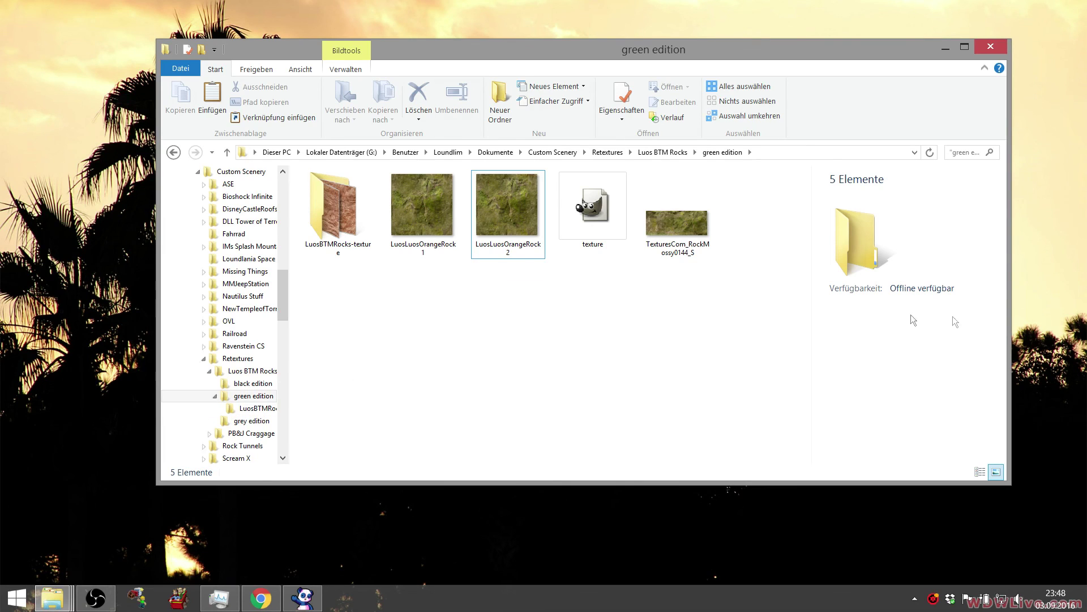
Launch RCT3 Importer, move its window clear of the folder view, and open the Create OVL window.
click(137, 599)
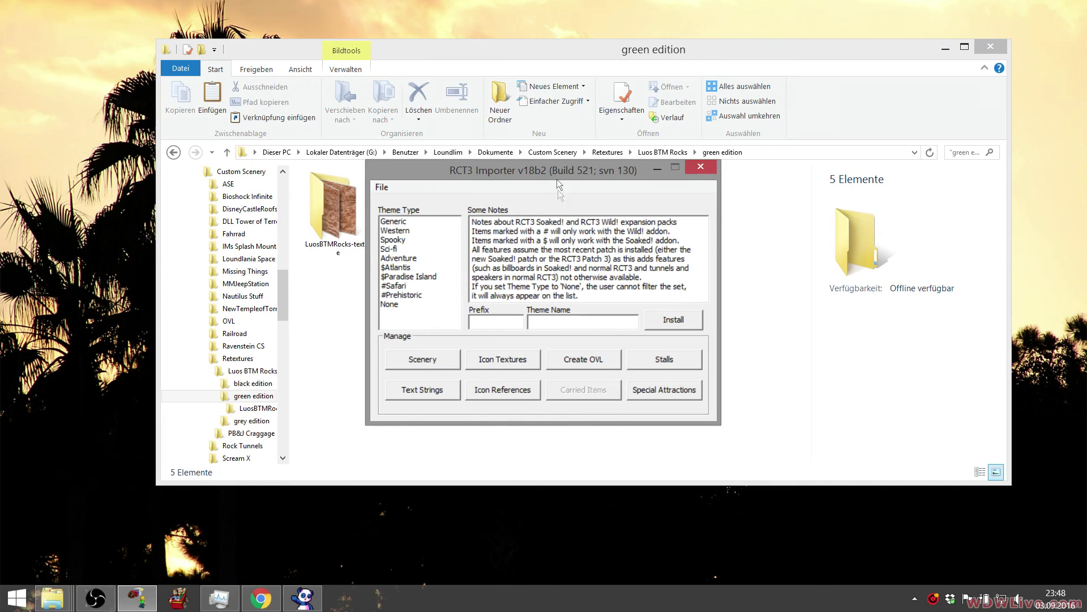
drag(632, 170, 508, 219)
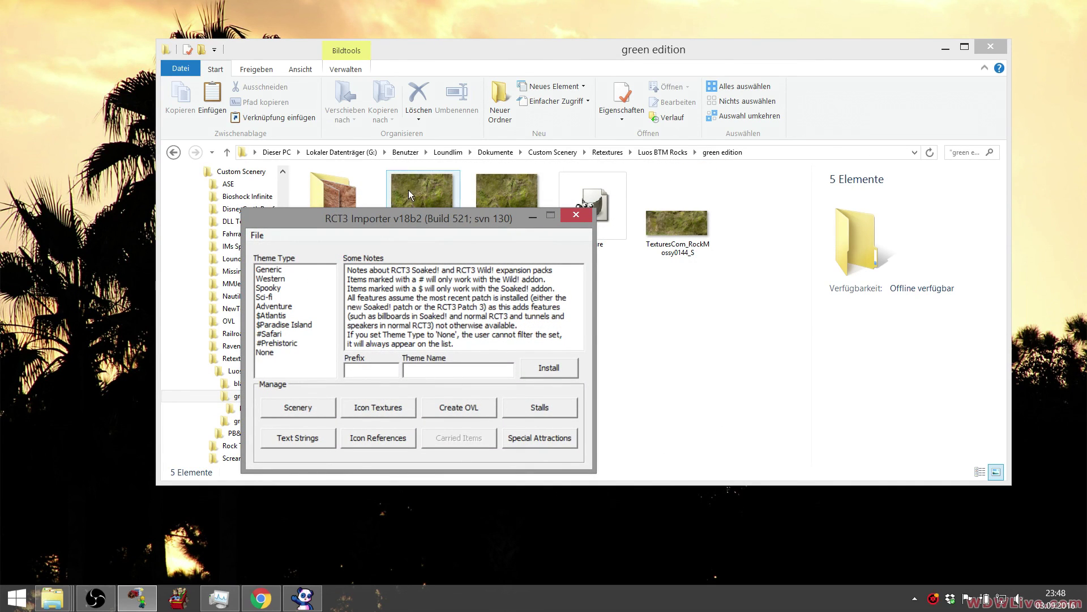
click(467, 406)
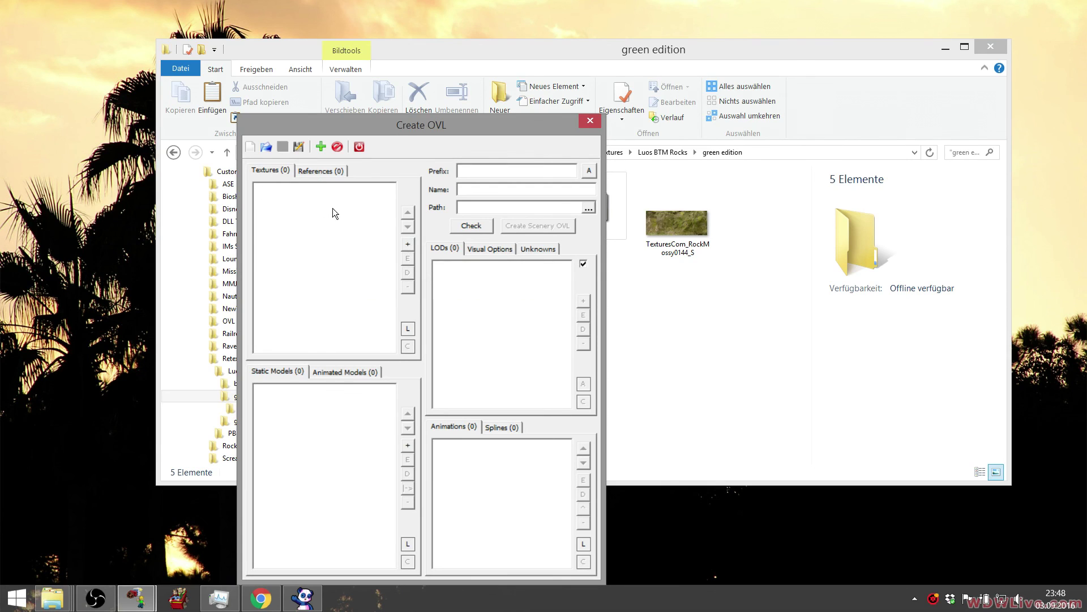
Add LuosLuosOrangeRock1.jpg and LuosLuosOrangeRock2.jpg from the green edition folder as textures of the new OVL.
click(410, 245)
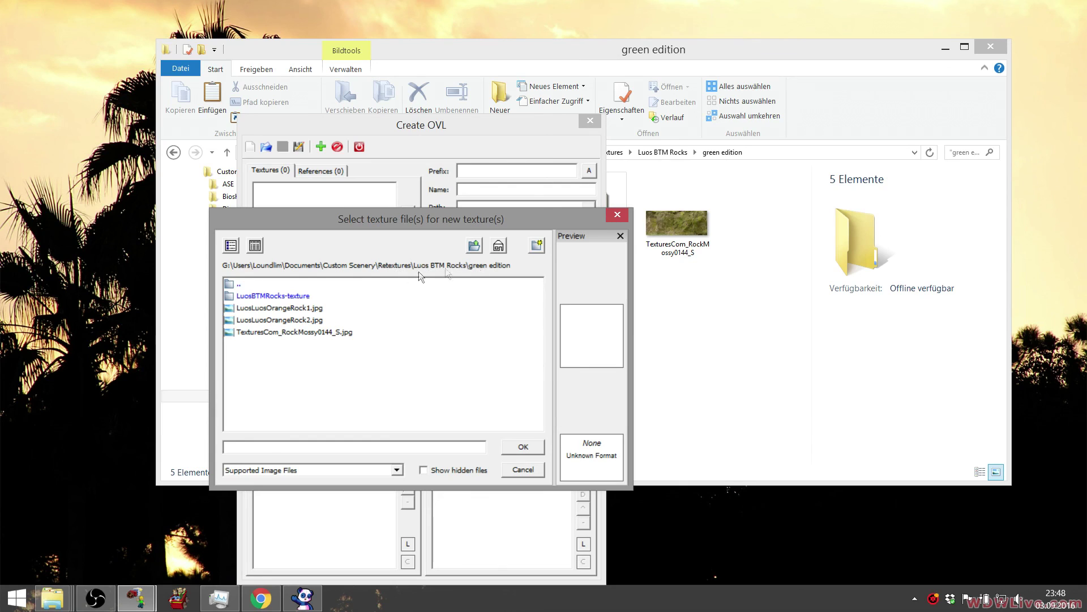
click(281, 307)
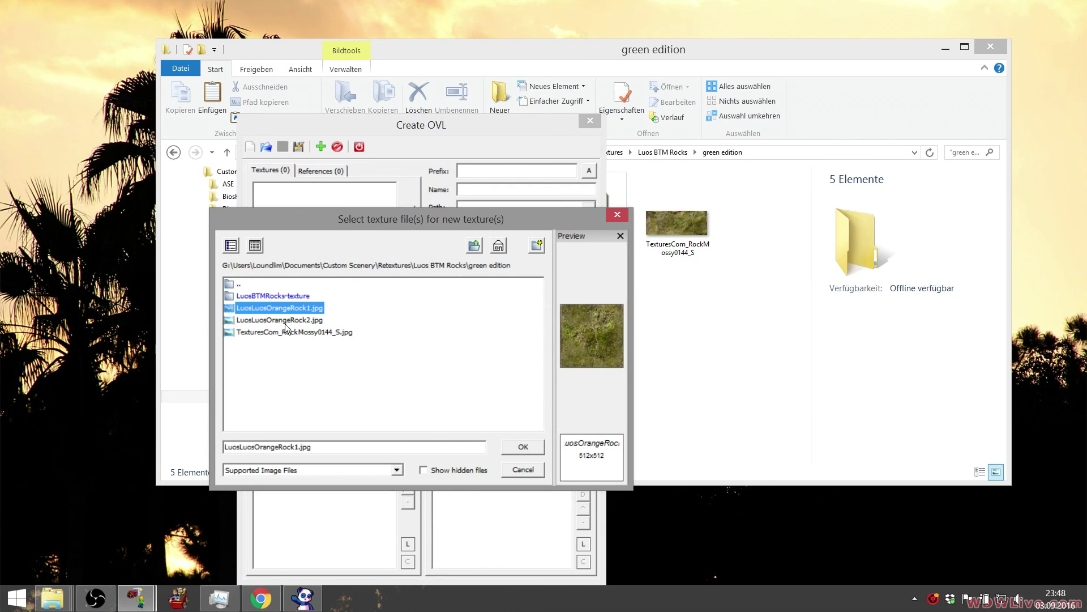
click(285, 321)
click(301, 311)
shift+click(285, 321)
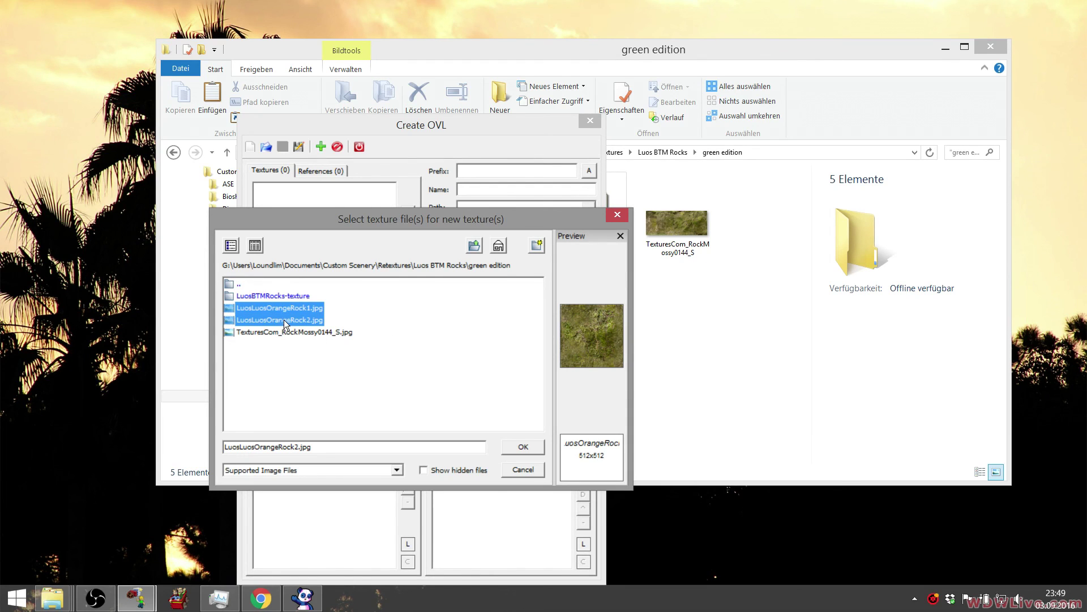
click(530, 452)
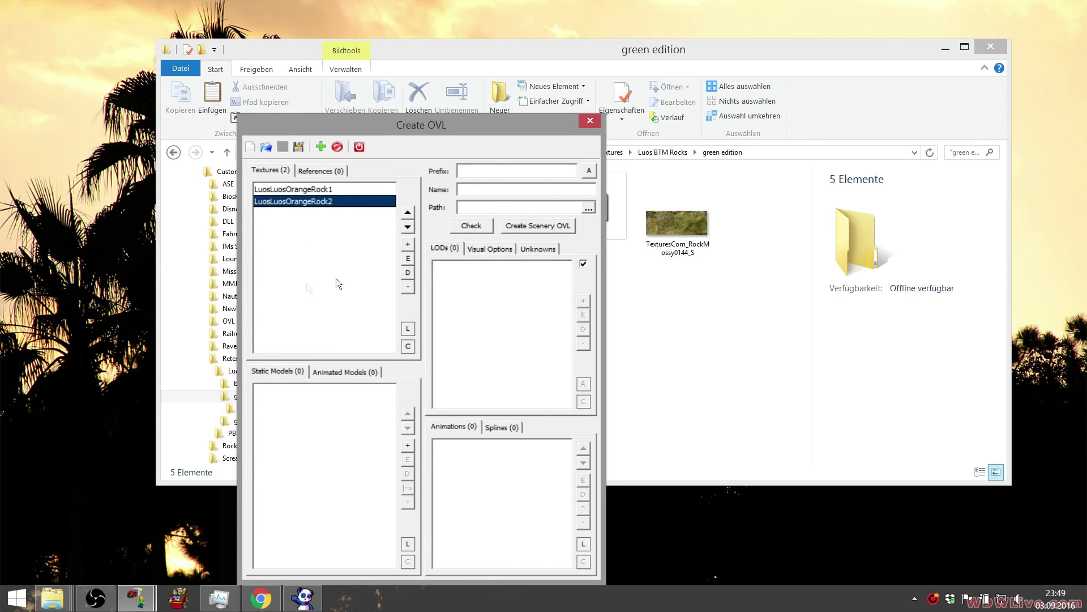
Set the OVL save path to the green edition folder and move both importer windows clear of the folder's contents.
click(589, 210)
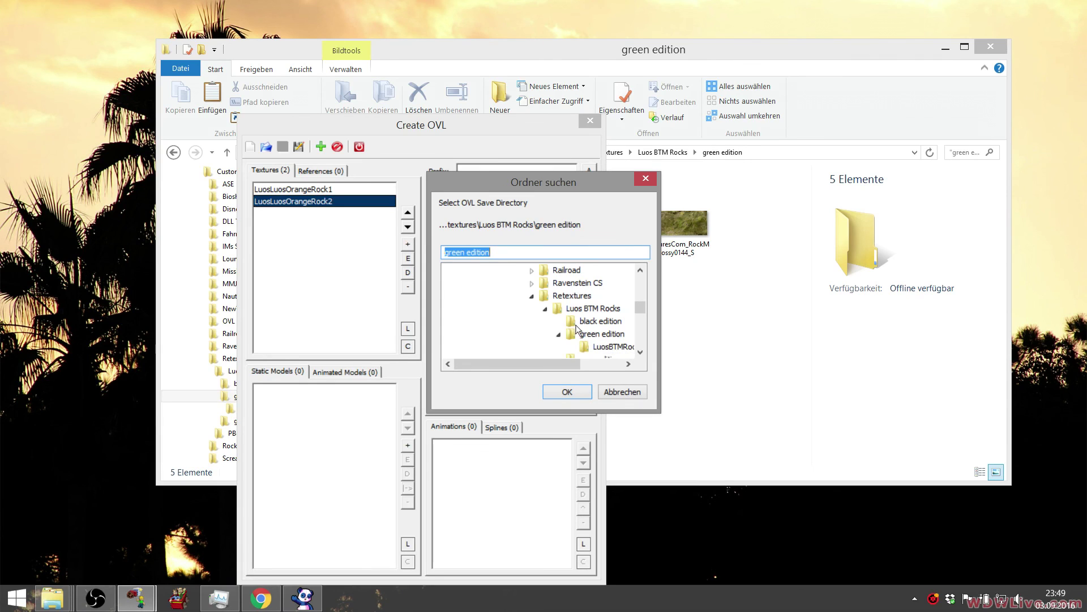
click(569, 391)
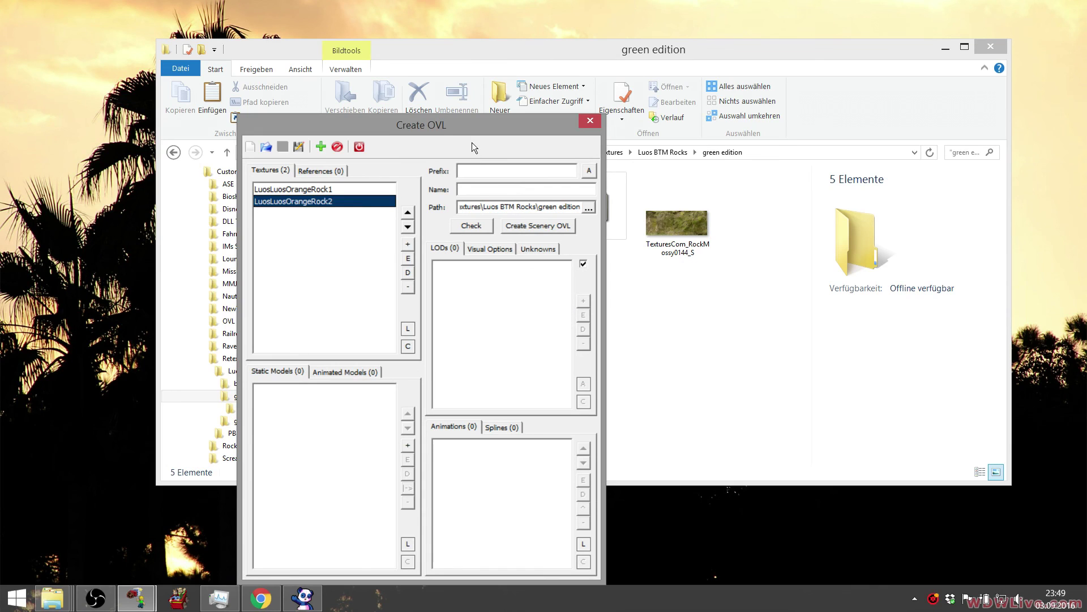
drag(486, 121, 778, 105)
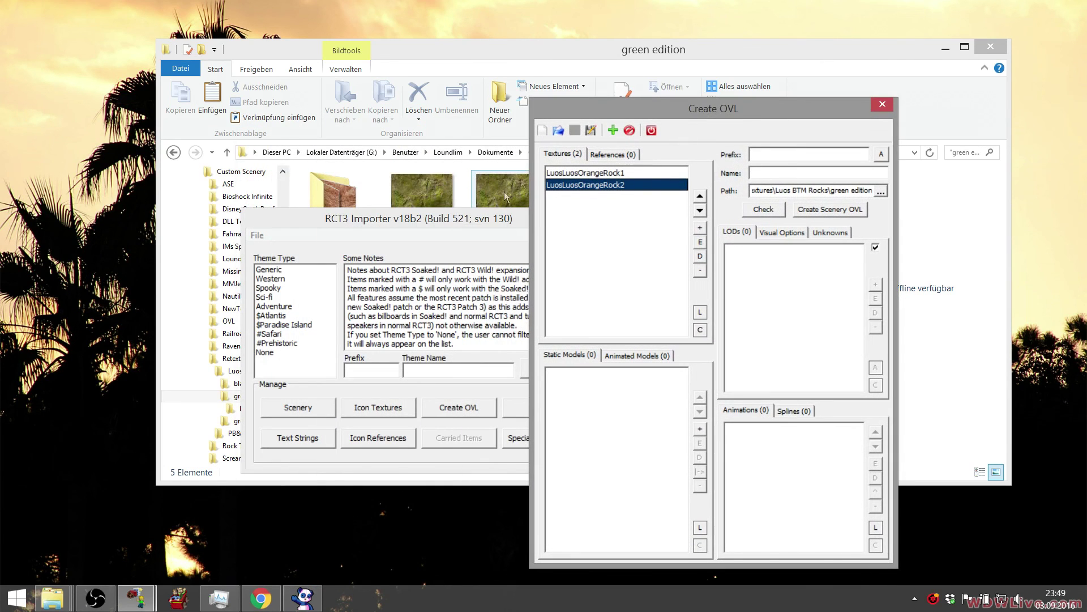
drag(481, 220, 483, 330)
Name the OVL LuosBTMRocks-texture by copying the name of the original texture folder in green edition.
click(769, 174)
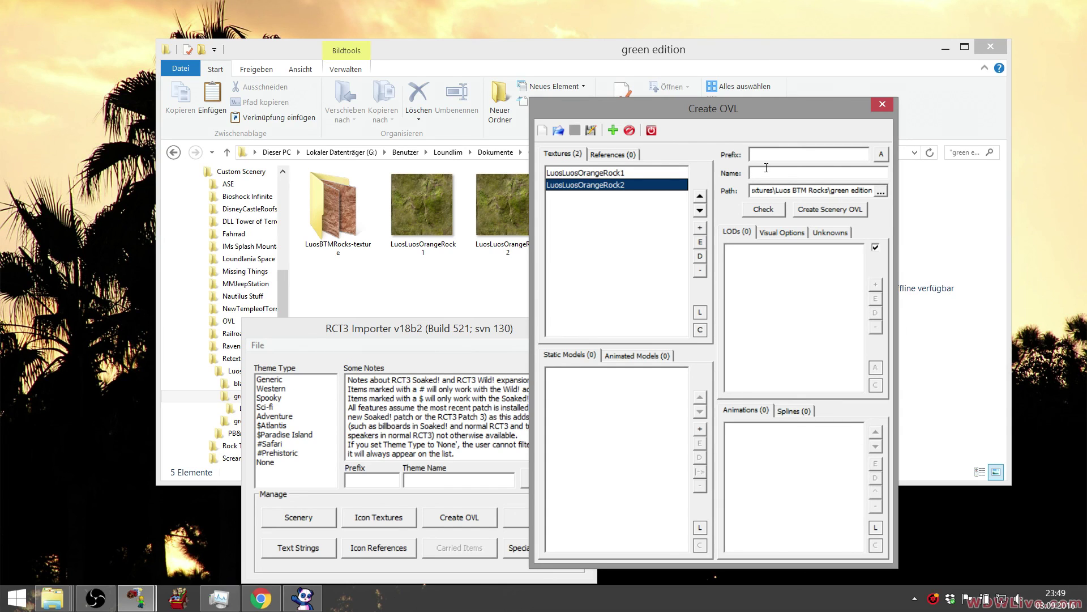
click(335, 248)
right_click(335, 248)
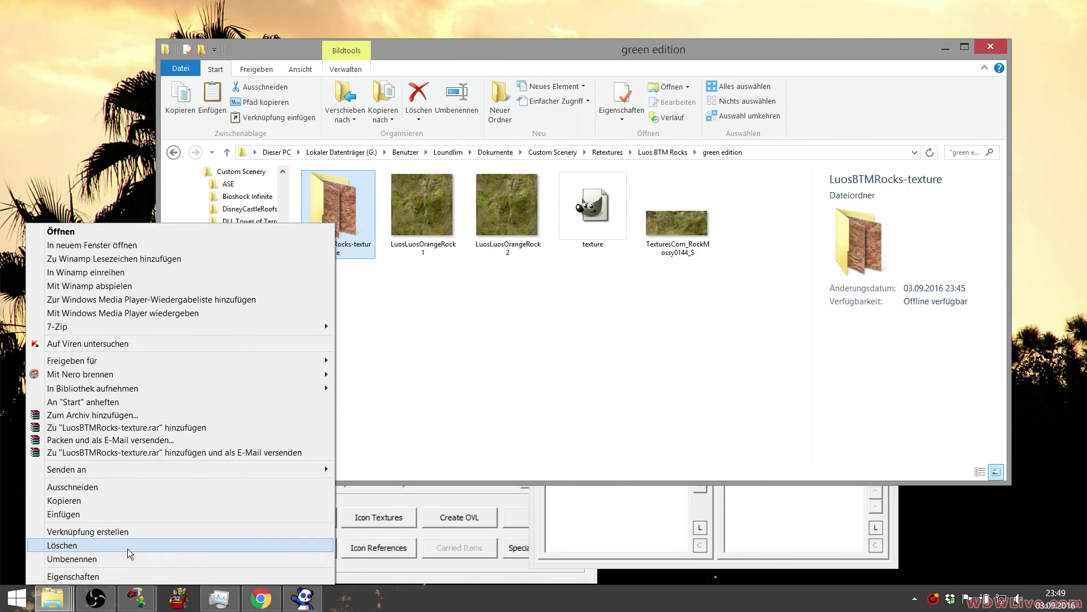
click(72, 559)
key(ctrl+c)
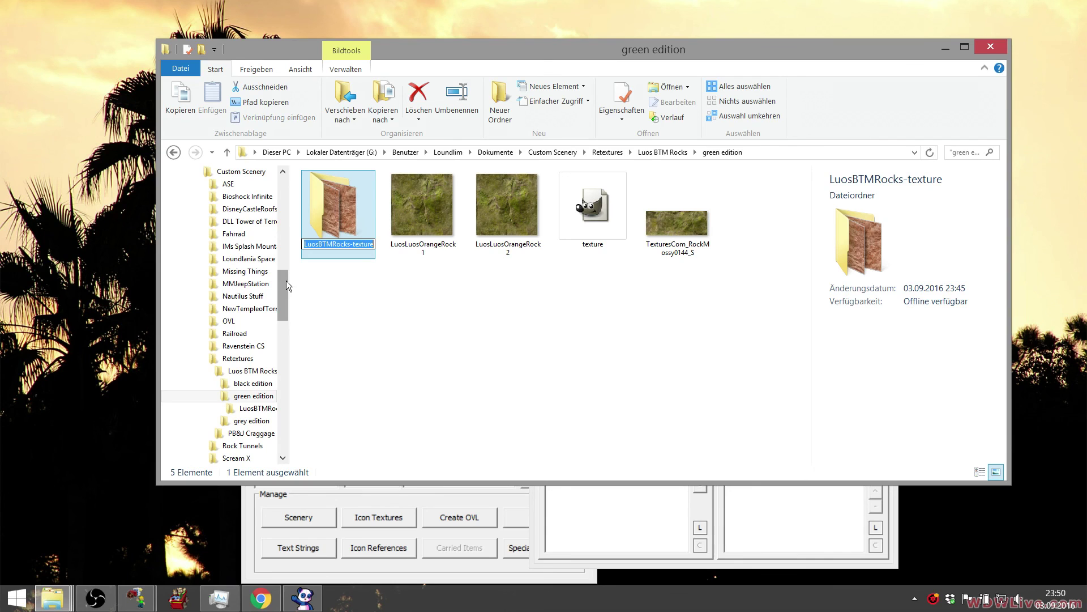
click(946, 49)
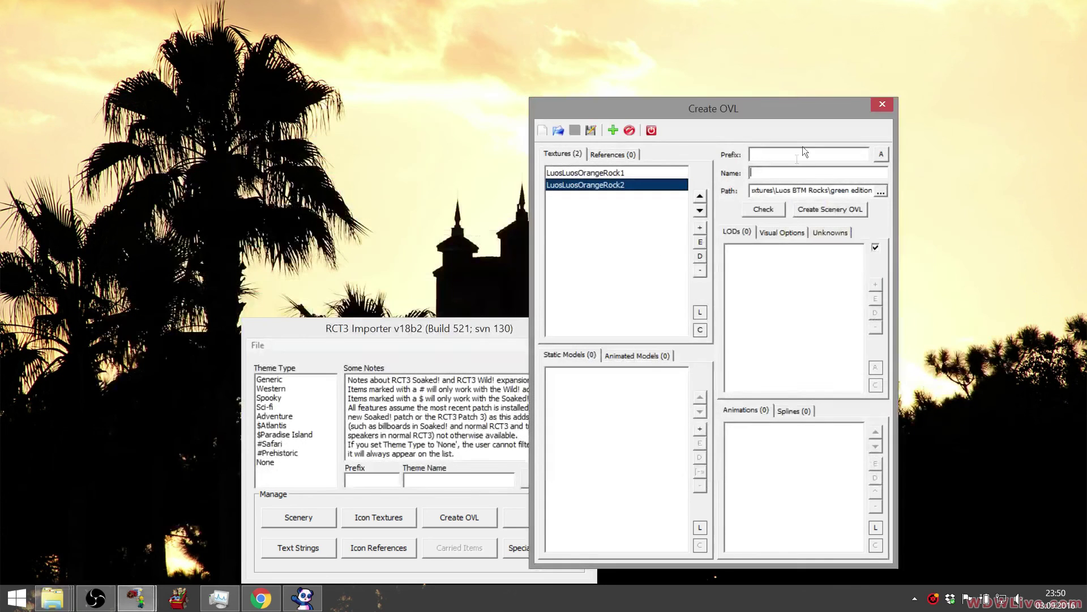
key(ctrl+v)
Create the scenery OVL, continuing without a prefix.
click(833, 207)
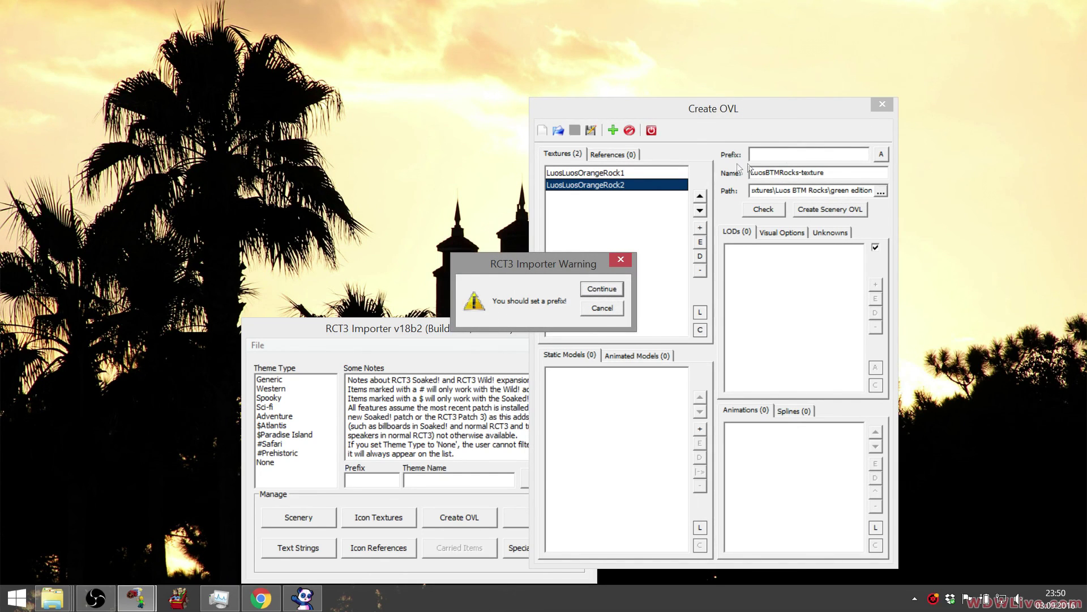
click(602, 292)
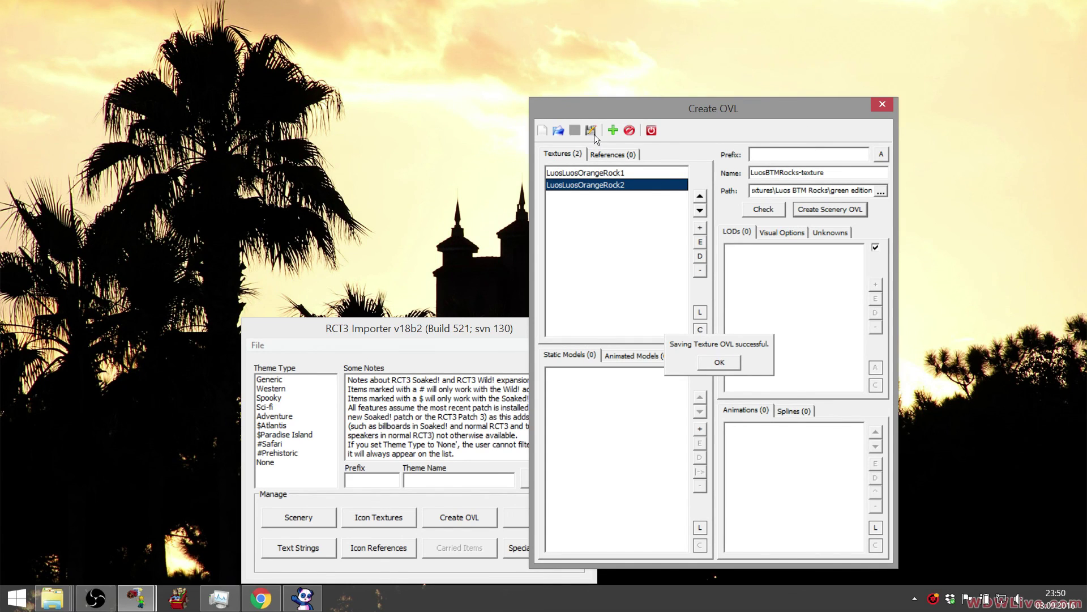
click(719, 363)
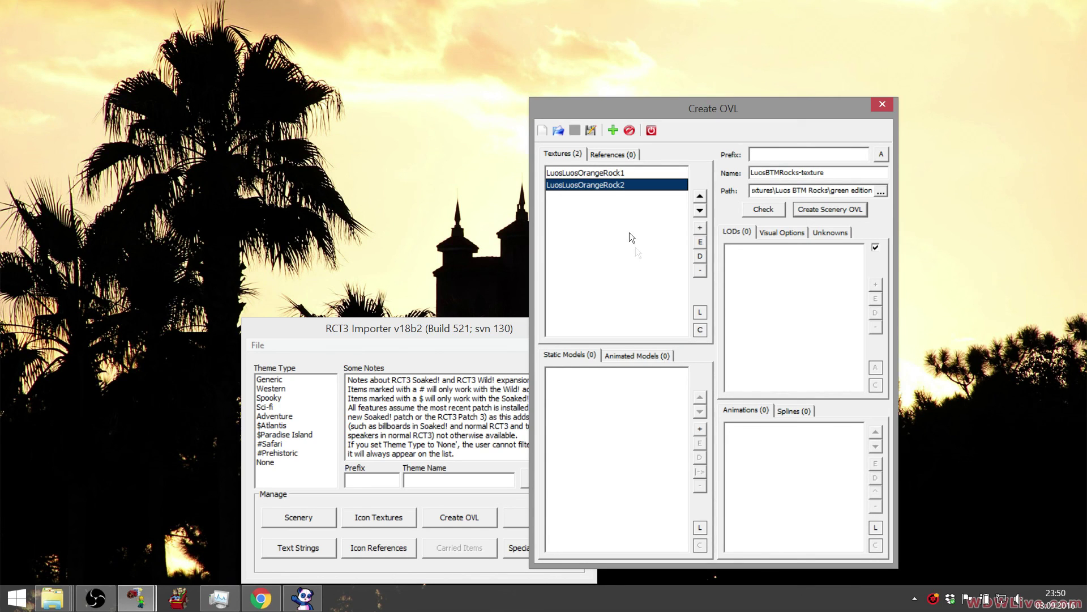
Save the OVL project as a scenery XML file named texture in the green edition folder.
click(592, 129)
drag(759, 130, 425, 208)
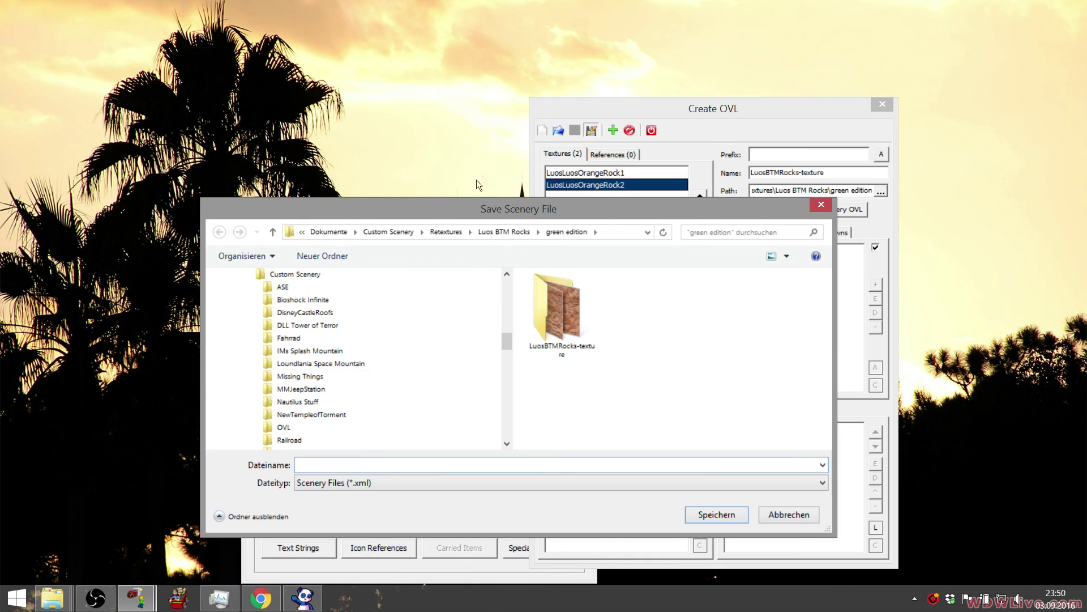
click(723, 117)
text(texture)
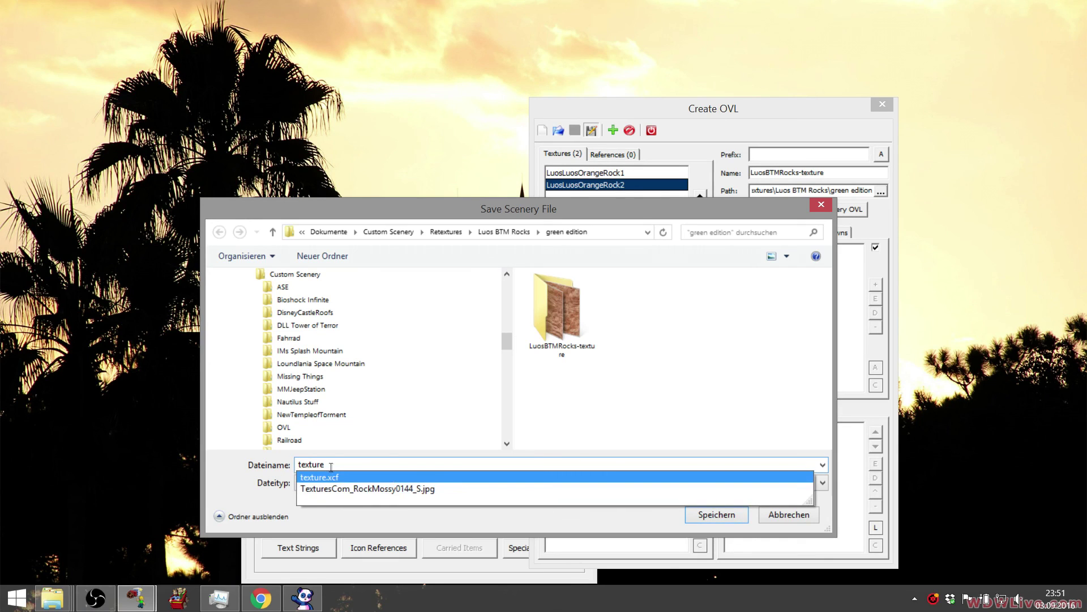
click(509, 208)
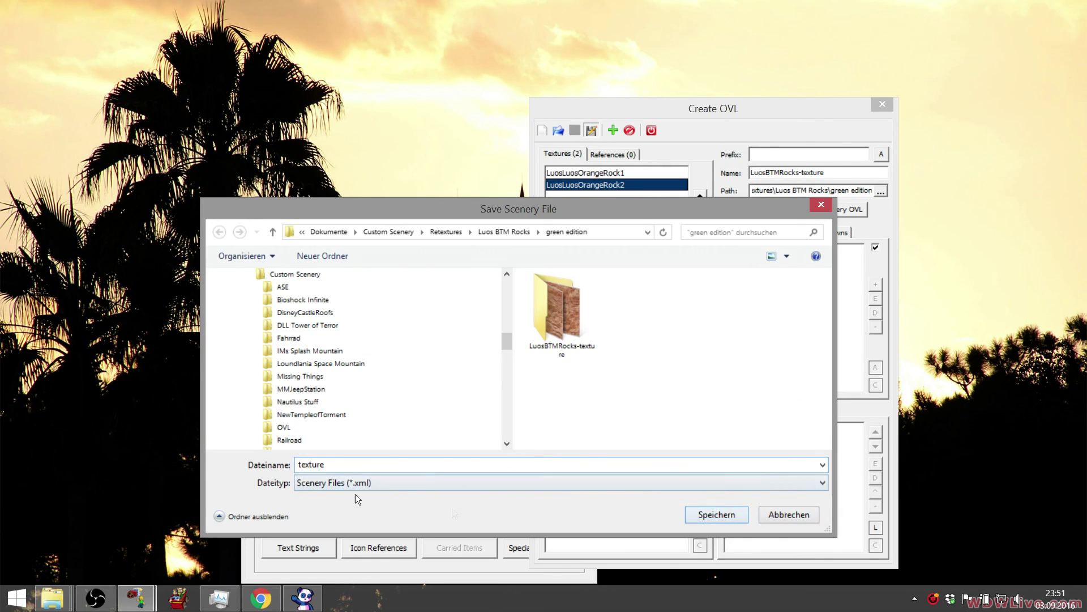
click(713, 519)
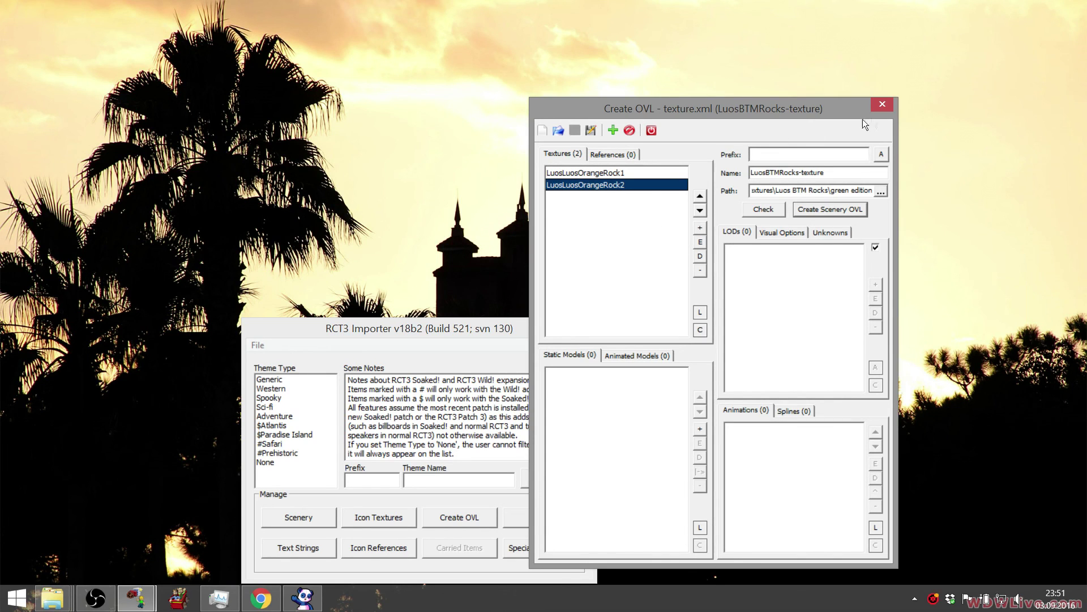
Close the Create OVL window and RCT3 Importer, and return to the green edition folder in File Explorer.
click(882, 105)
click(580, 324)
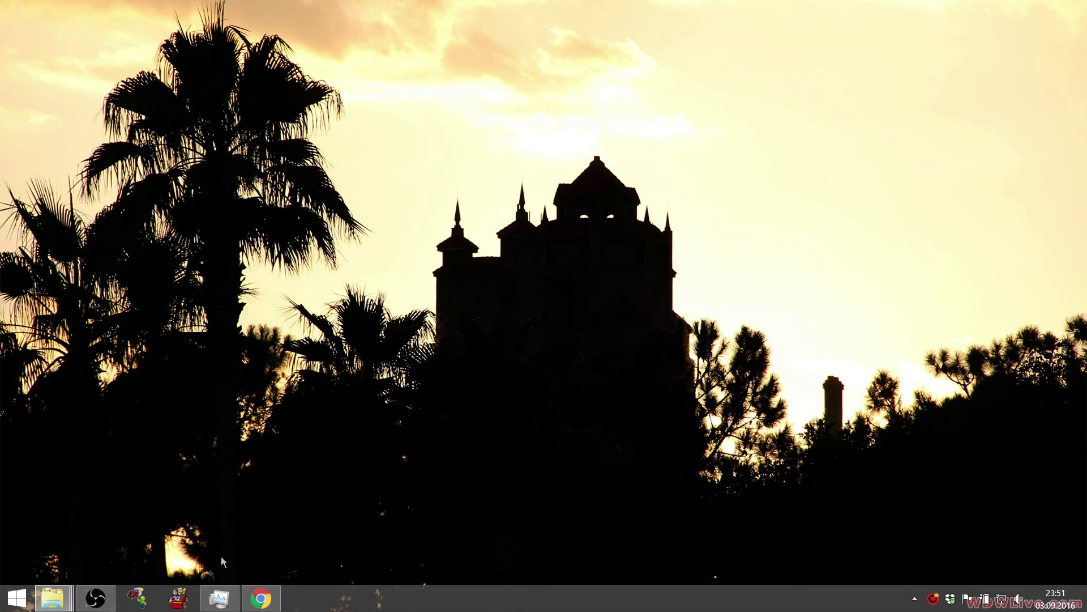
mouse_move(52, 597)
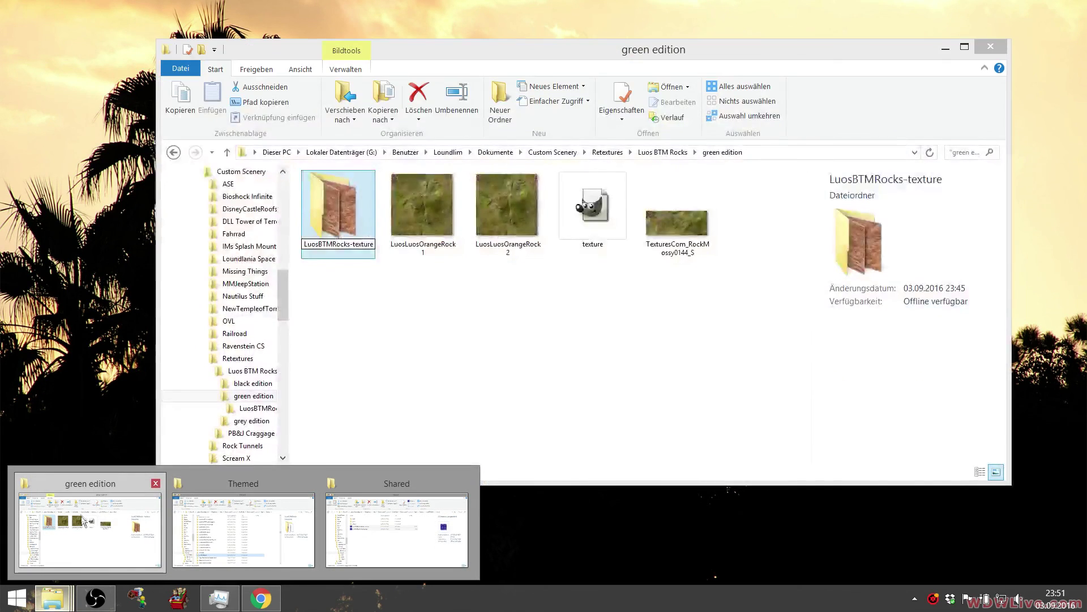
click(82, 526)
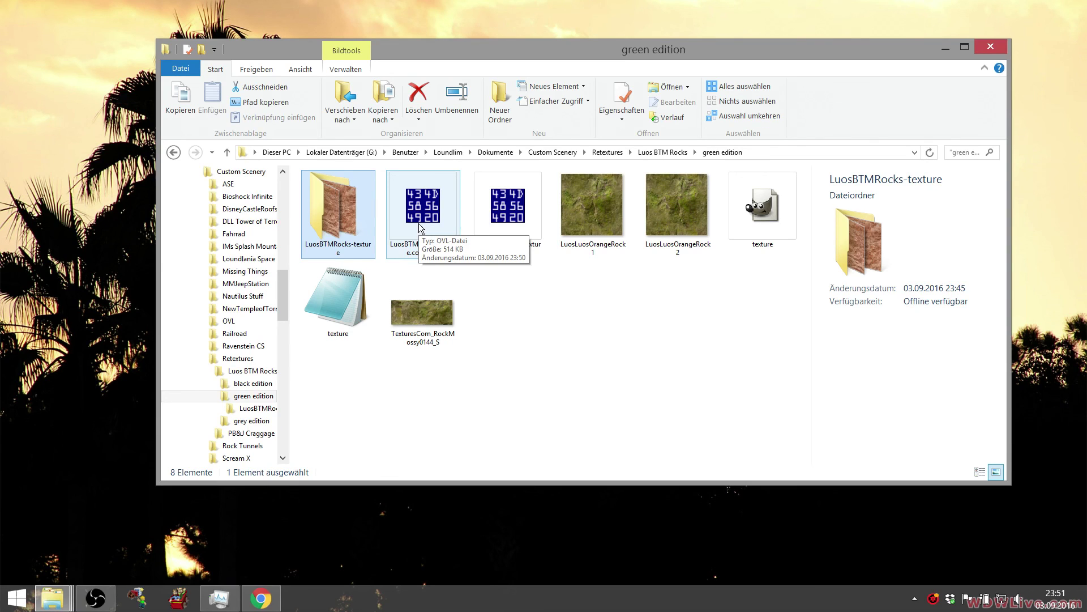
Copy the LuosBTMRocks-texture common and unique OVL files, leaving out the folder of the same name.
ctrl+click(486, 209)
ctrl+click(436, 209)
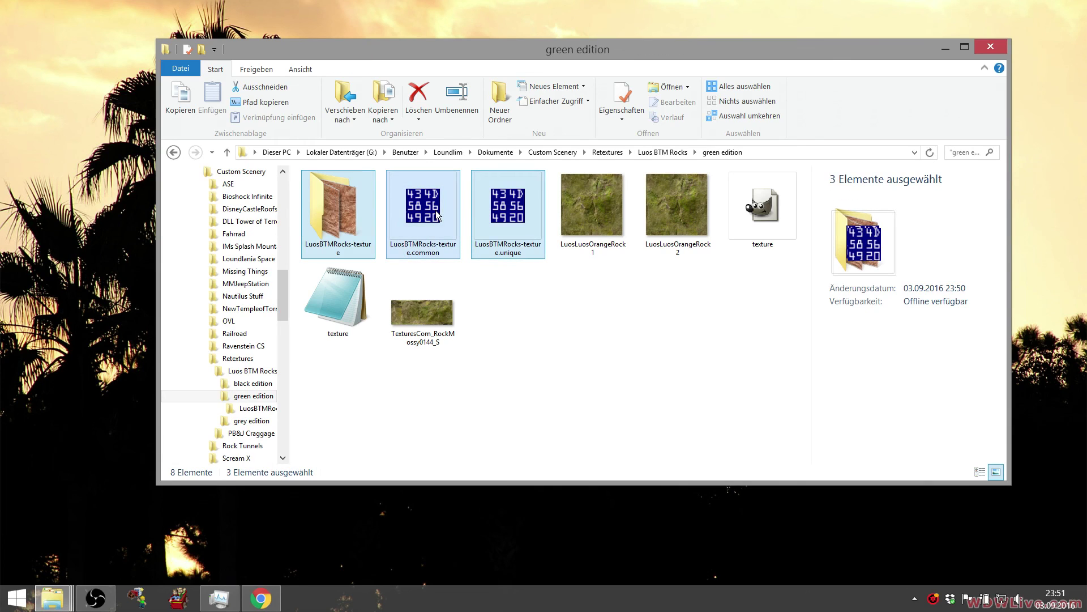
ctrl+click(344, 223)
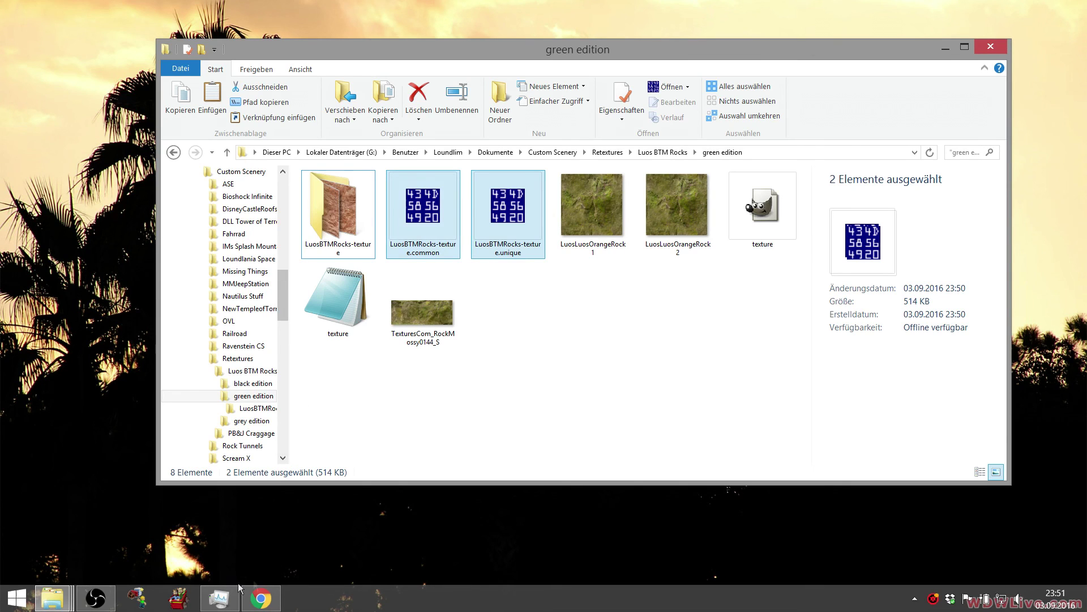
Paste the two green OVL files into the game's LuosBTMRocks Shared folder, replacing the existing files.
click(52, 597)
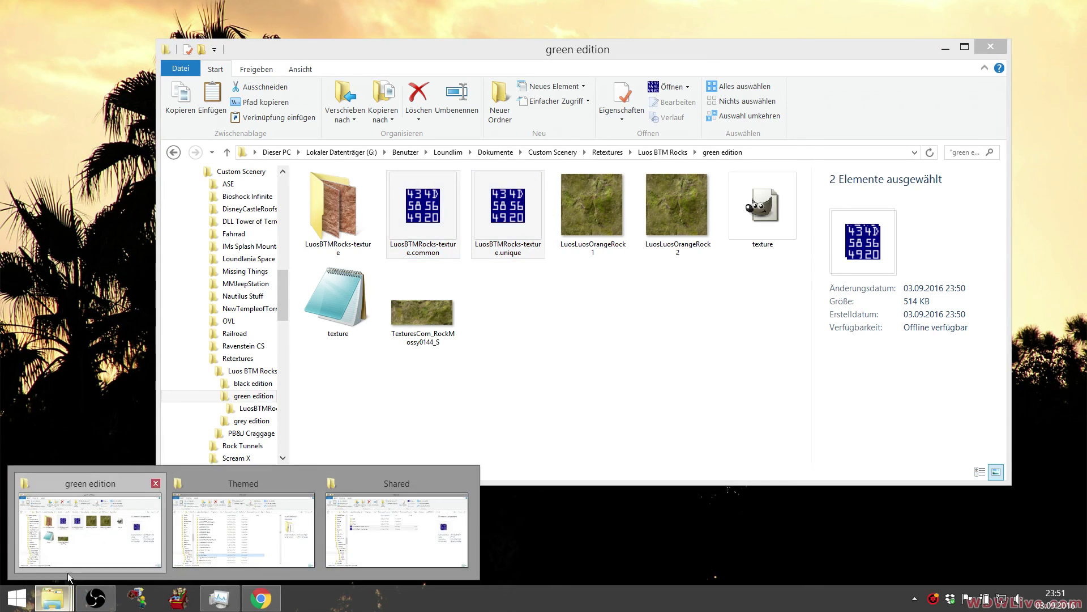
click(406, 505)
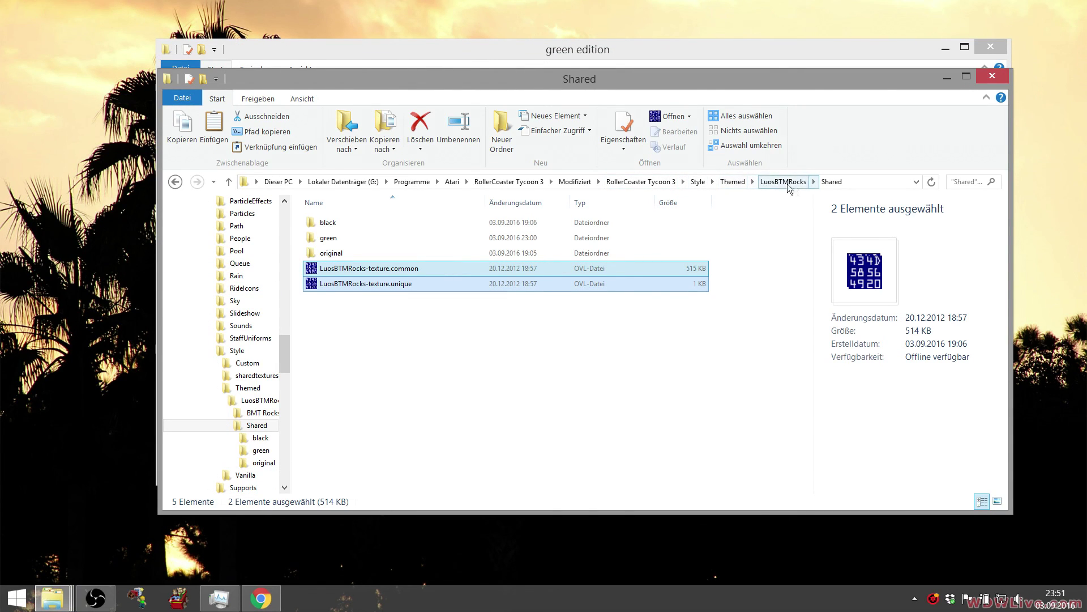
click(333, 310)
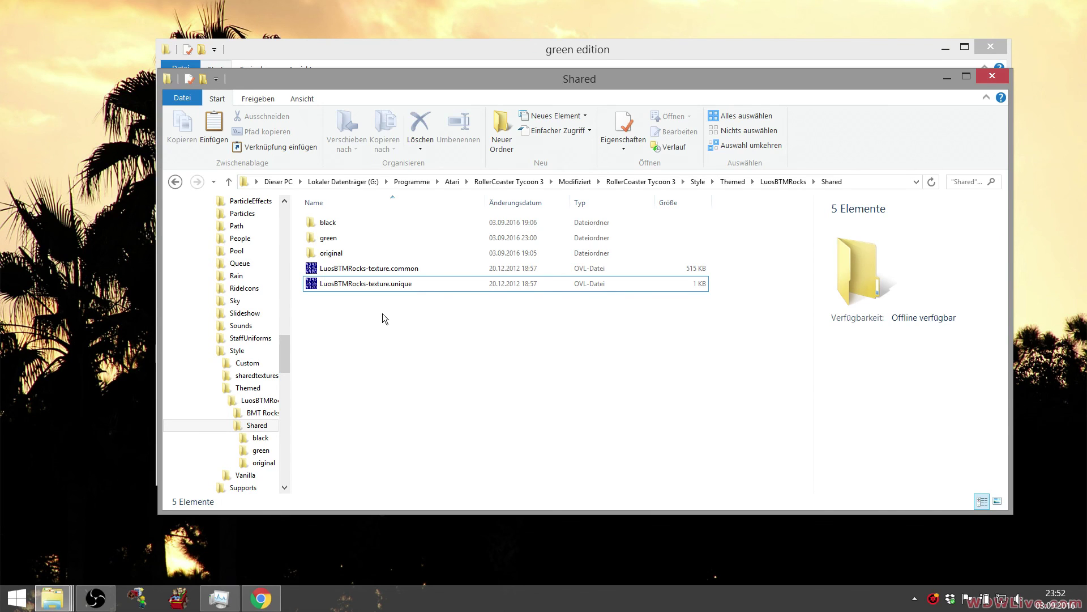
key(ctrl+v)
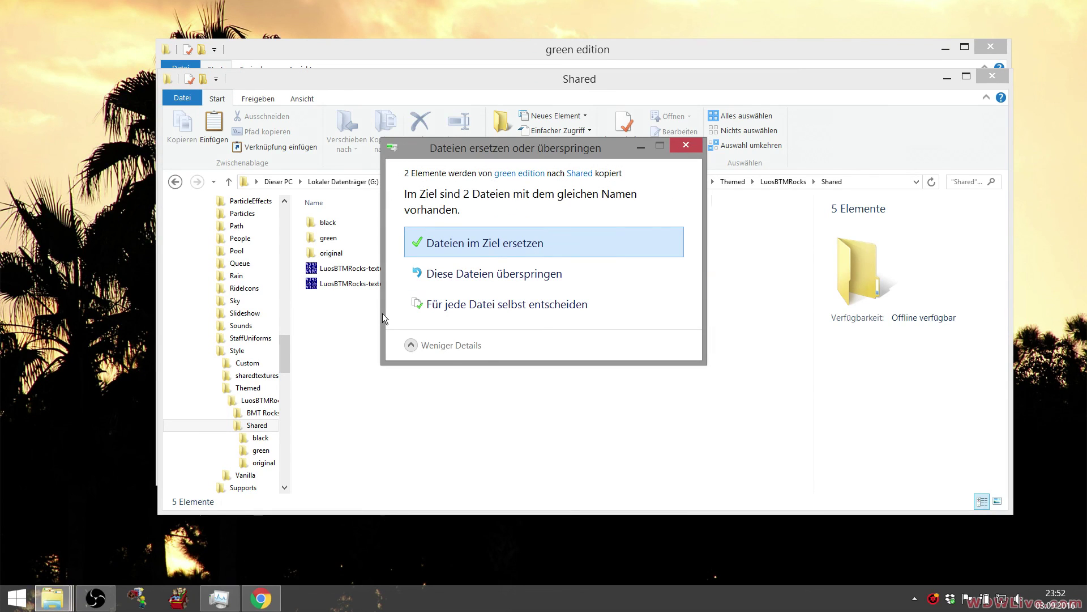
click(472, 248)
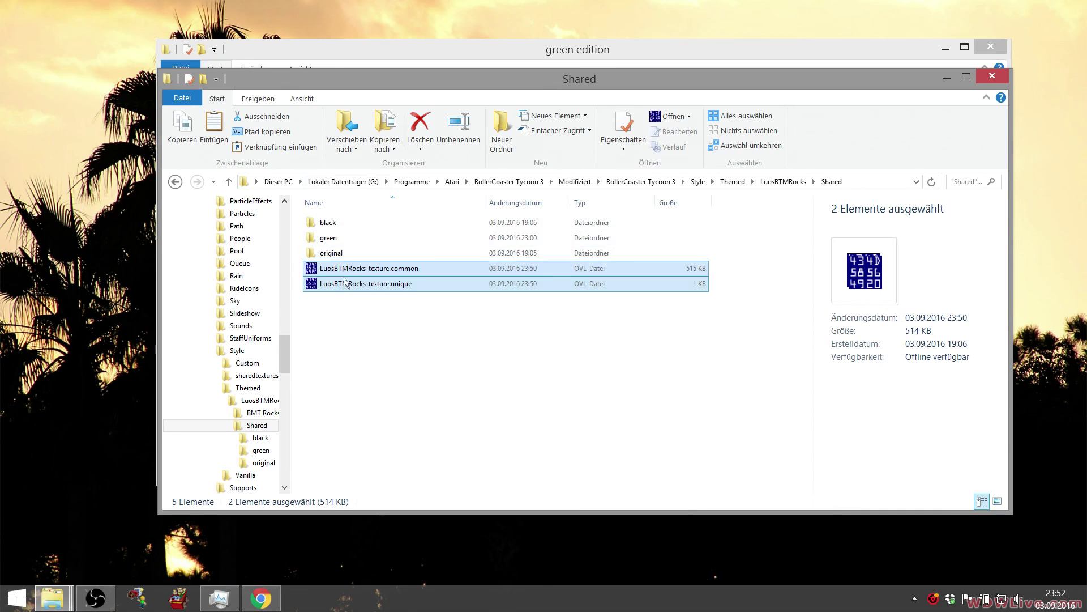
Paste the two OVL files into the green subfolder of Shared as well, replacing the files there.
right_click(318, 243)
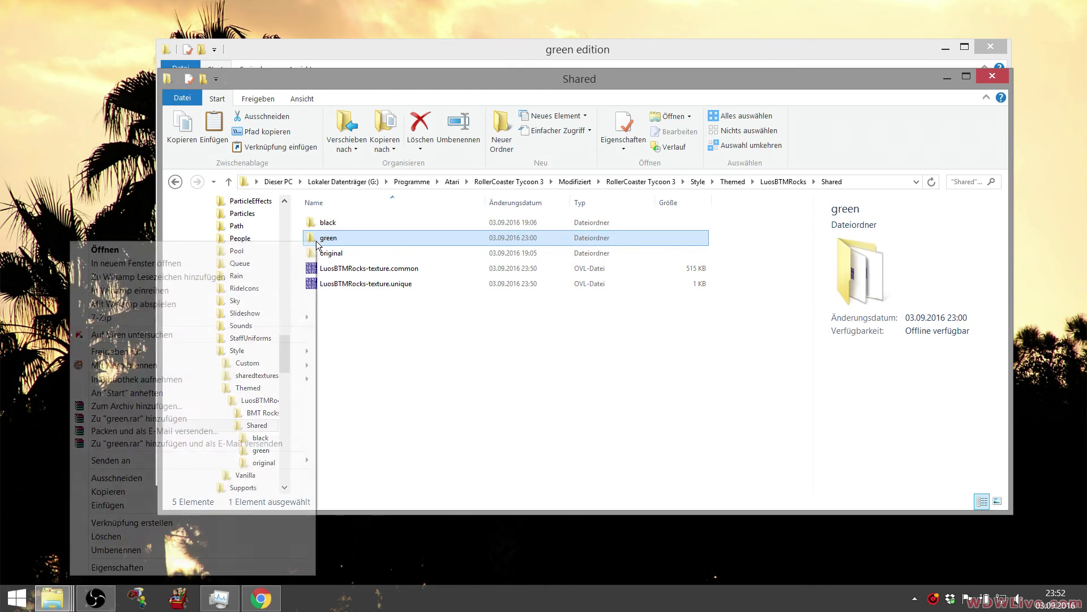
click(182, 504)
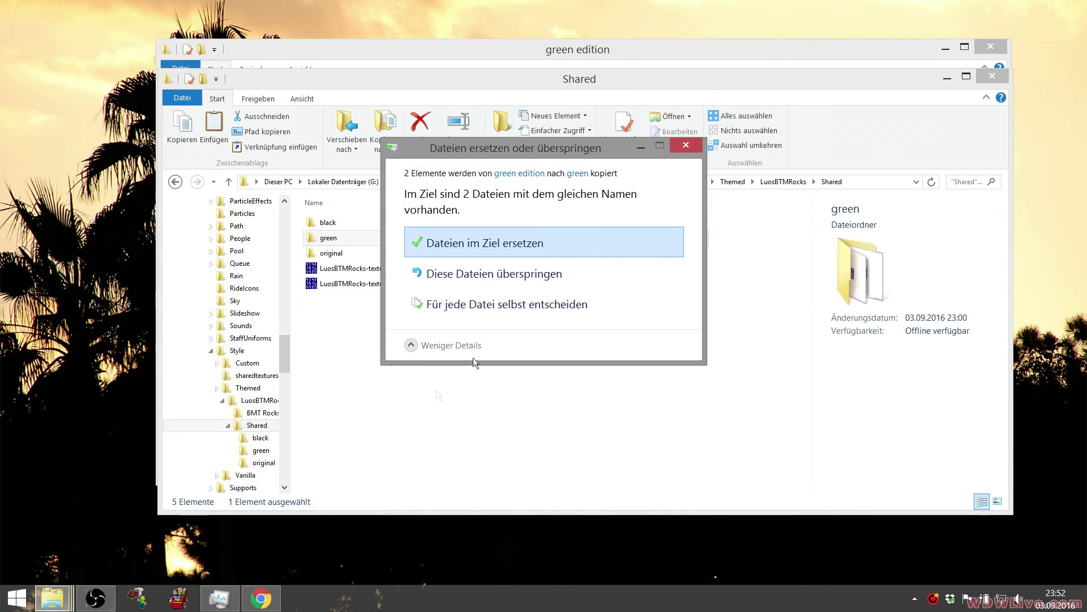
click(534, 242)
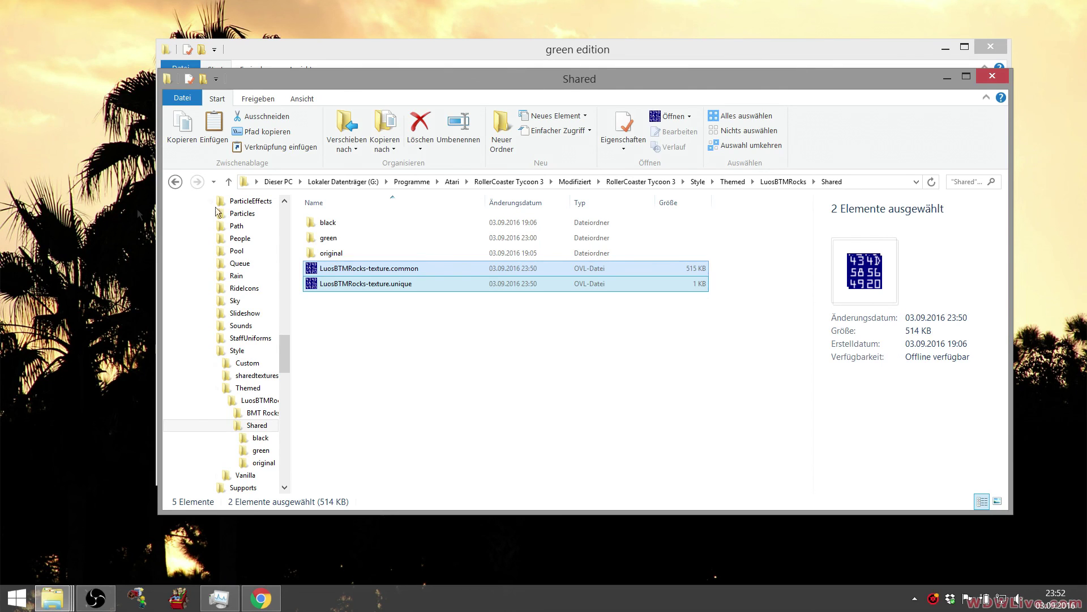
Minimize the Shared and green edition folder windows, switch to RollerCoaster Tycoon 3, and open the scenery object list.
click(947, 78)
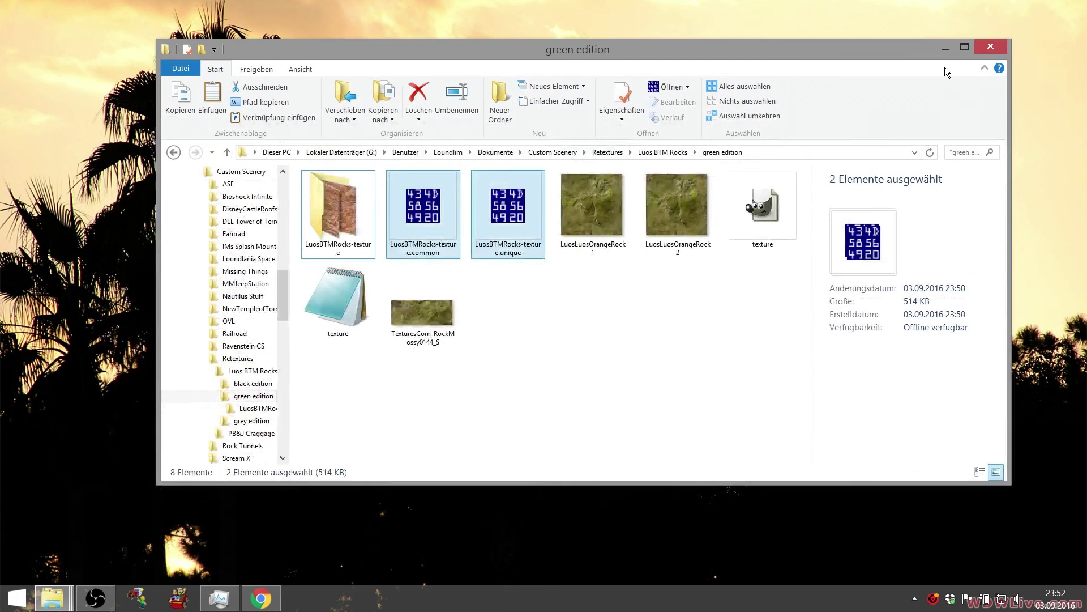
click(944, 53)
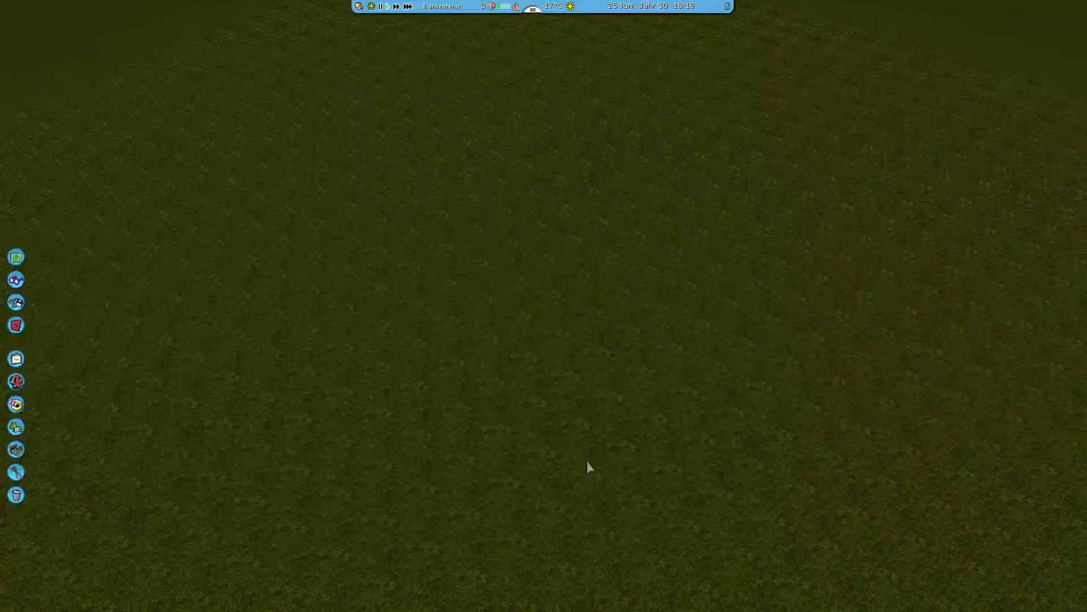
click(22, 422)
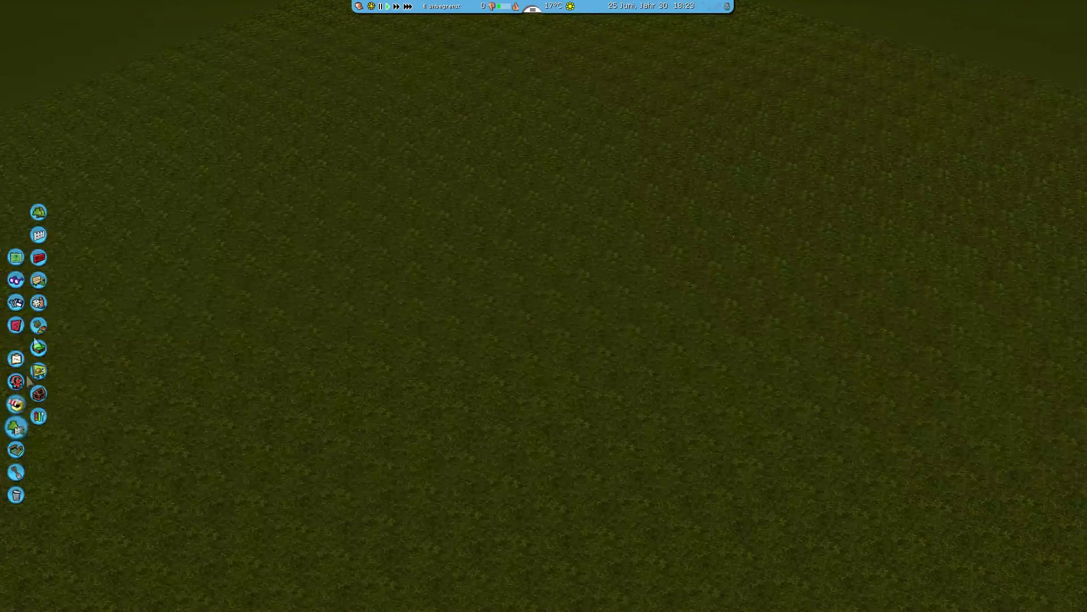
click(39, 309)
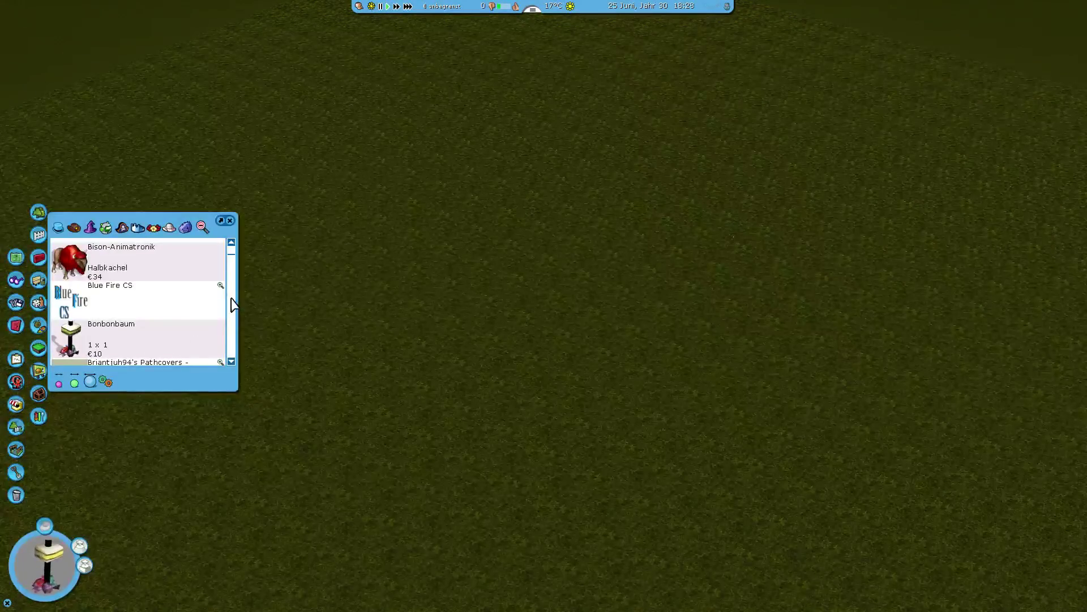
Place 001 XXL Rock 1 from the Luos BTM Set on the grass and view its texture up close.
scroll(227, 312, down, 10)
click(130, 312)
click(458, 385)
scroll(574, 419, up, 10)
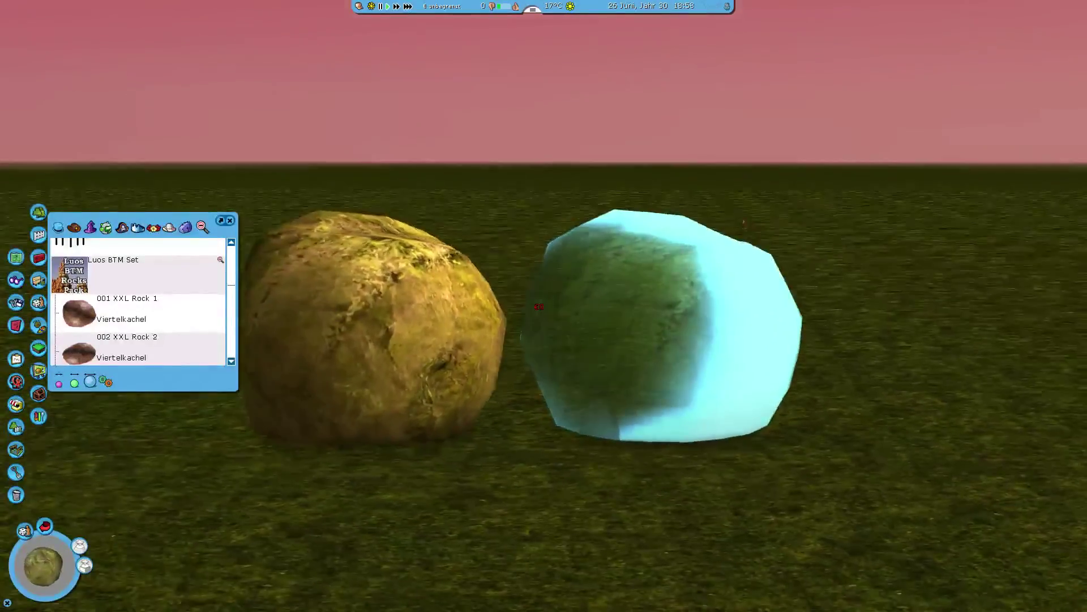
middle_drag(538, 307, 539, 306)
Place the 066 XXL Arch Full 1 from the Luos BTM Set on the grass near the boulder and view it up close.
scroll(175, 313, down, 5)
scroll(171, 300, down, 20)
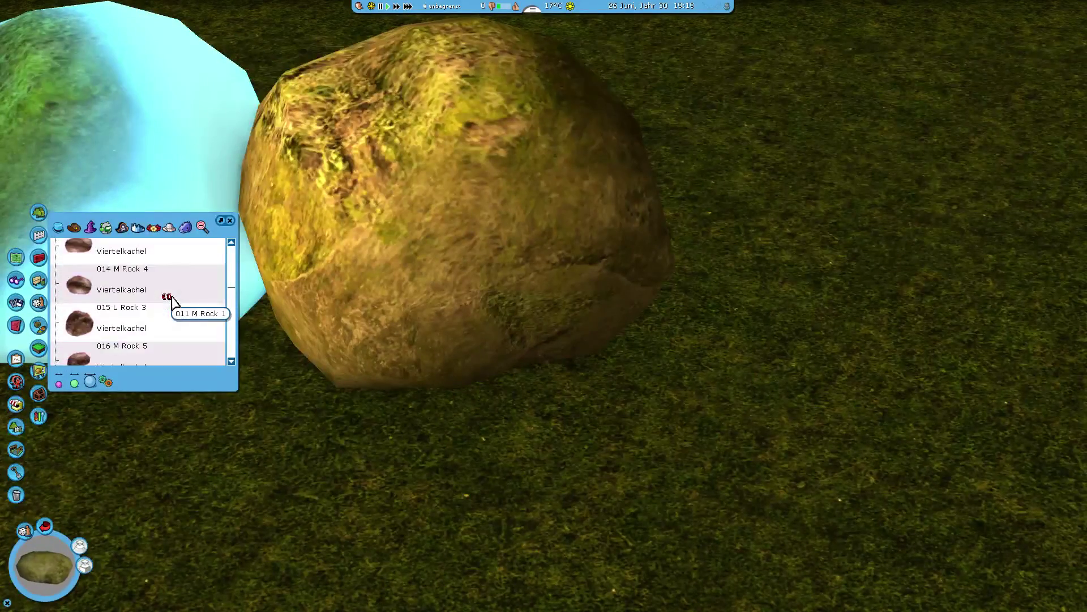
scroll(171, 295, down, 15)
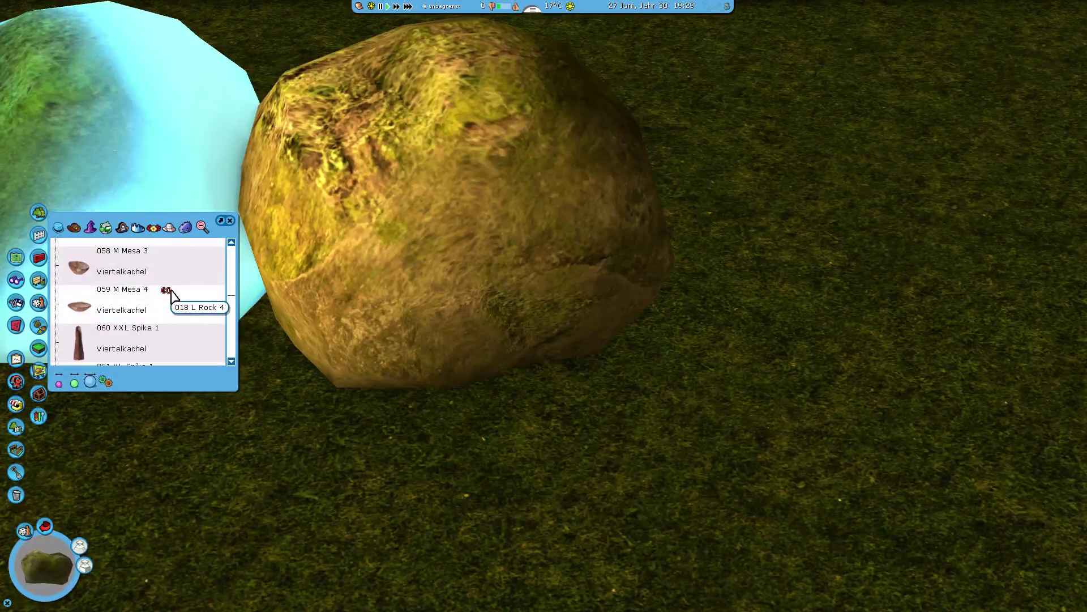
scroll(170, 292, up, 2)
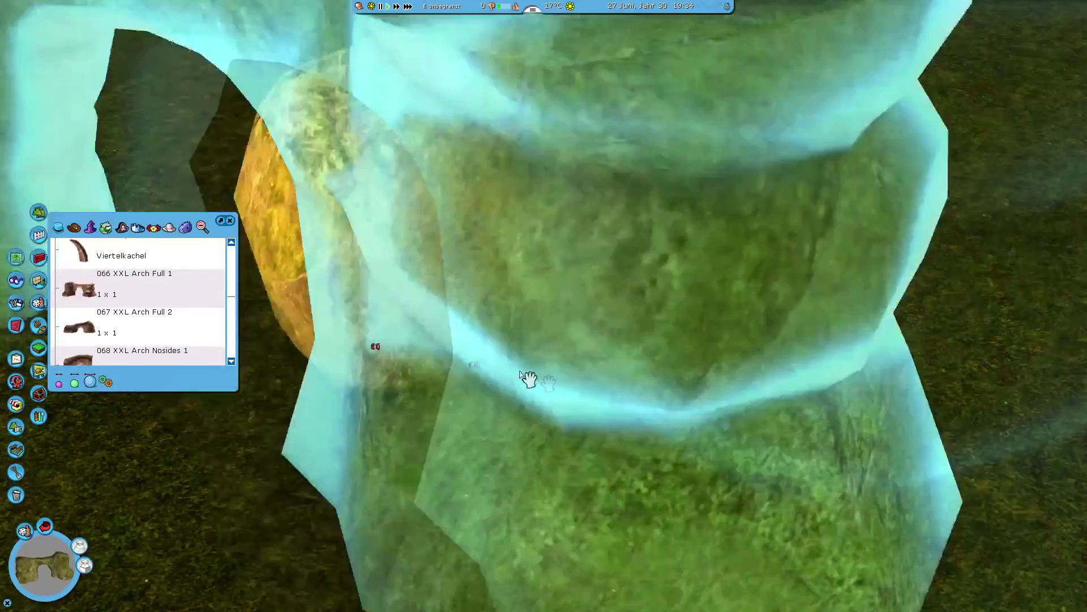
scroll(529, 379, down, 5)
mouse_move(668, 436)
middle_down()
mouse_move(539, 306)
mouse_move(670, 441)
middle_up()
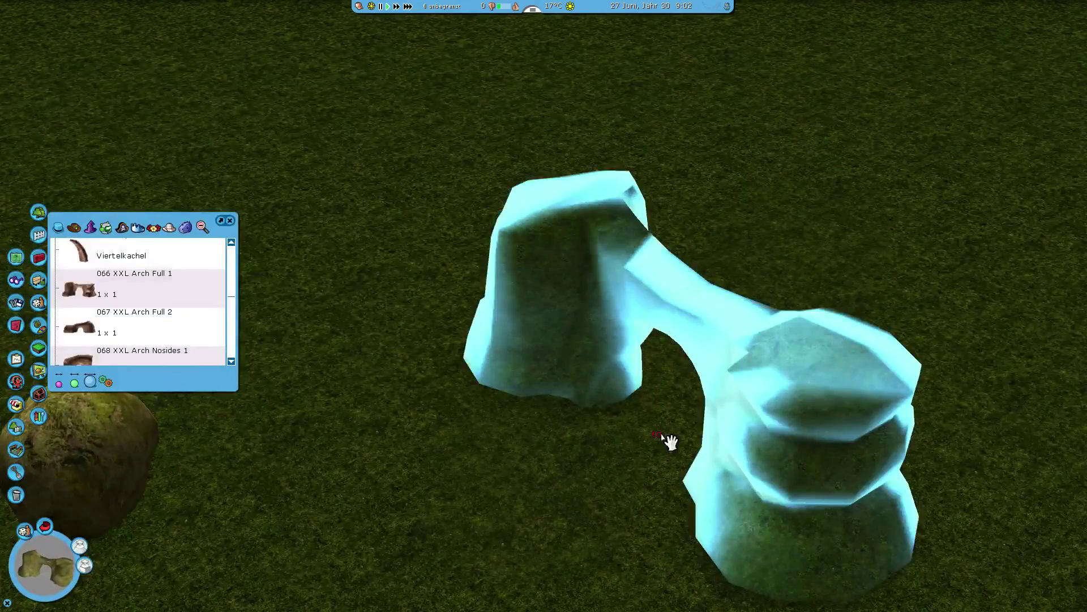
click(670, 441)
middle_drag(465, 408, 539, 306)
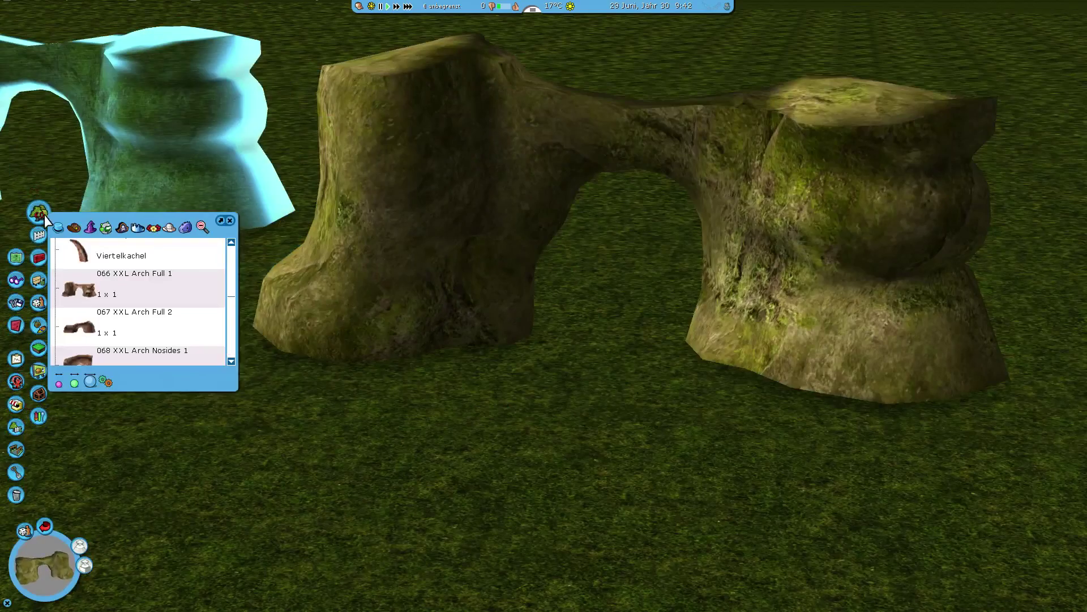
Leave scenery placement and examine the retextured boulder and arch from different distances and angles.
click(15, 383)
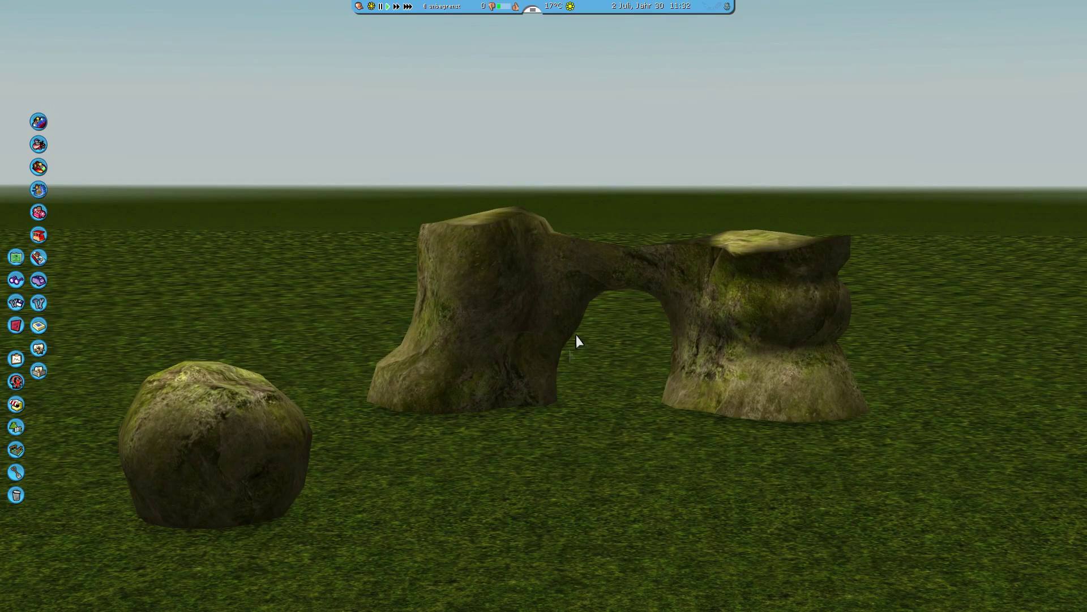
scroll(540, 422, down, 3)
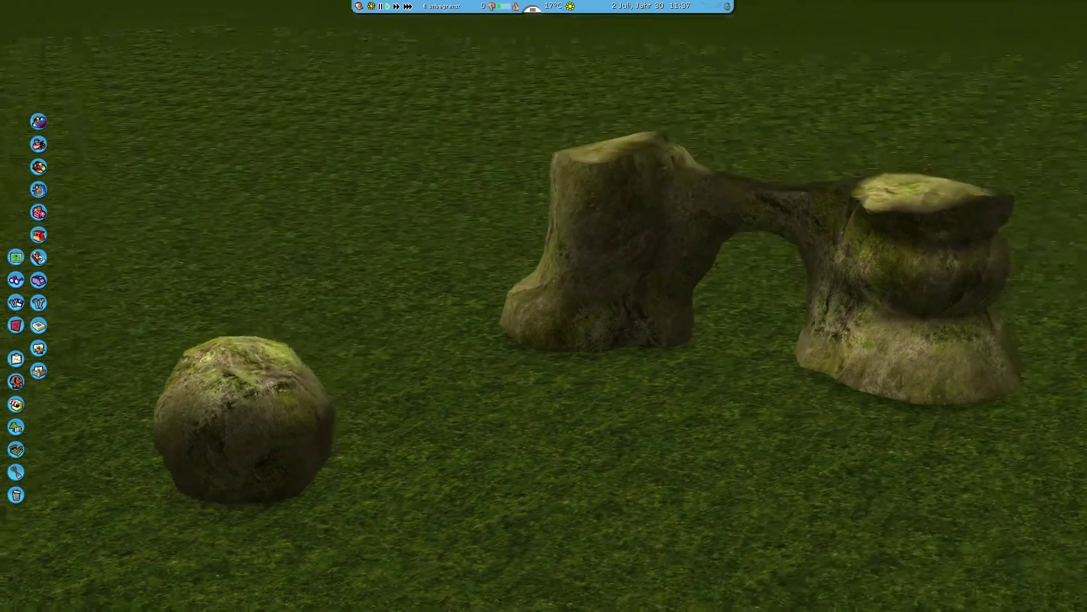
scroll(541, 421, up, 5)
scroll(544, 397, up, 2)
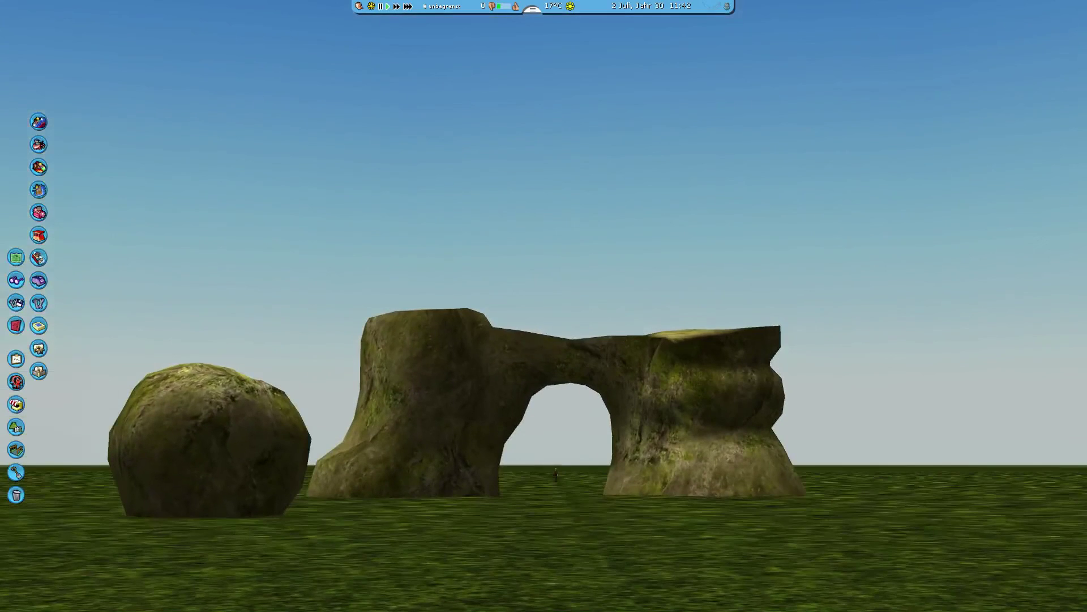